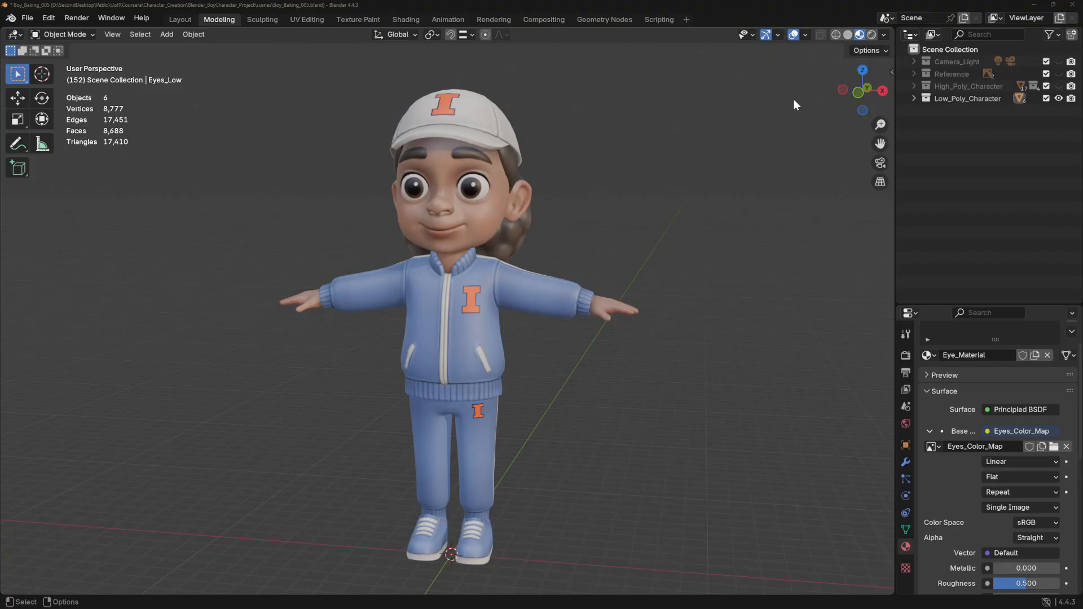
- Delete the High_Poly_Character collection together with all its head, jacket, hand and pants objects
left_click(914, 87)
left_click(927, 99)
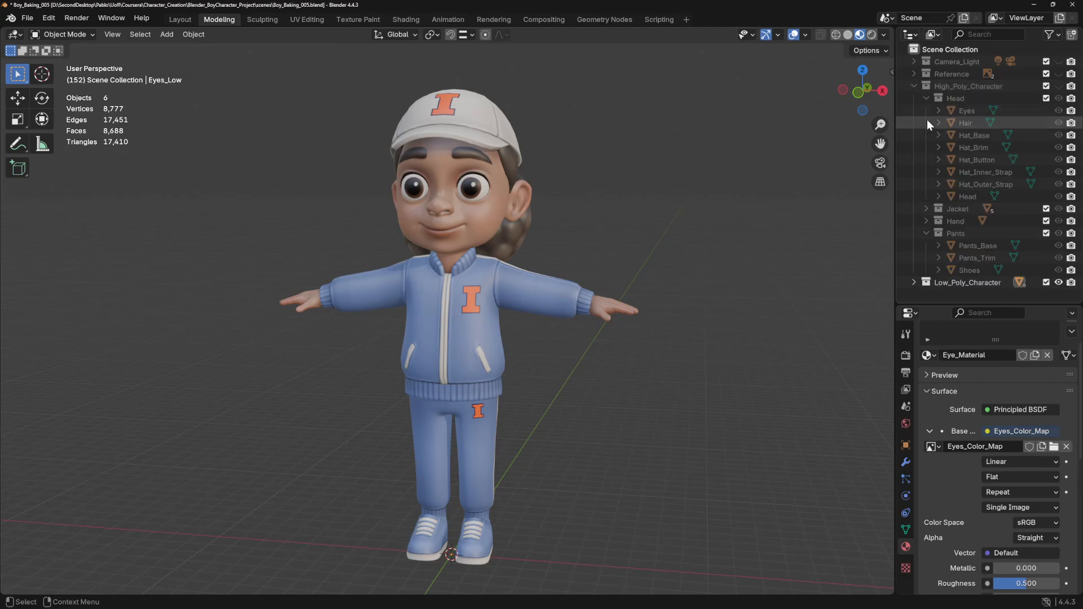
left_click(926, 208)
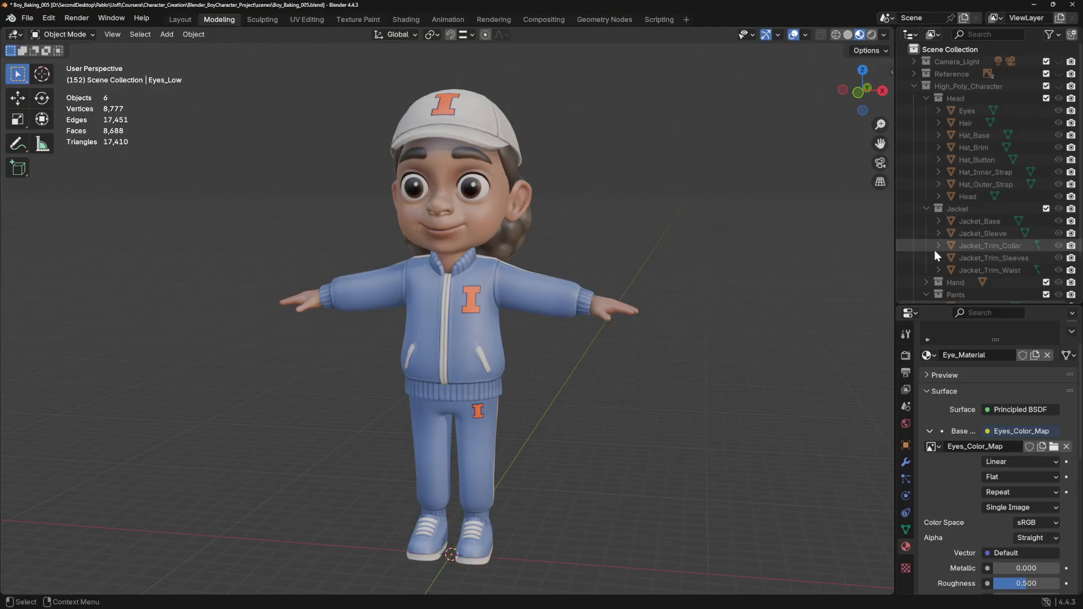
scroll(934, 255, "down", 3)
left_click(927, 231)
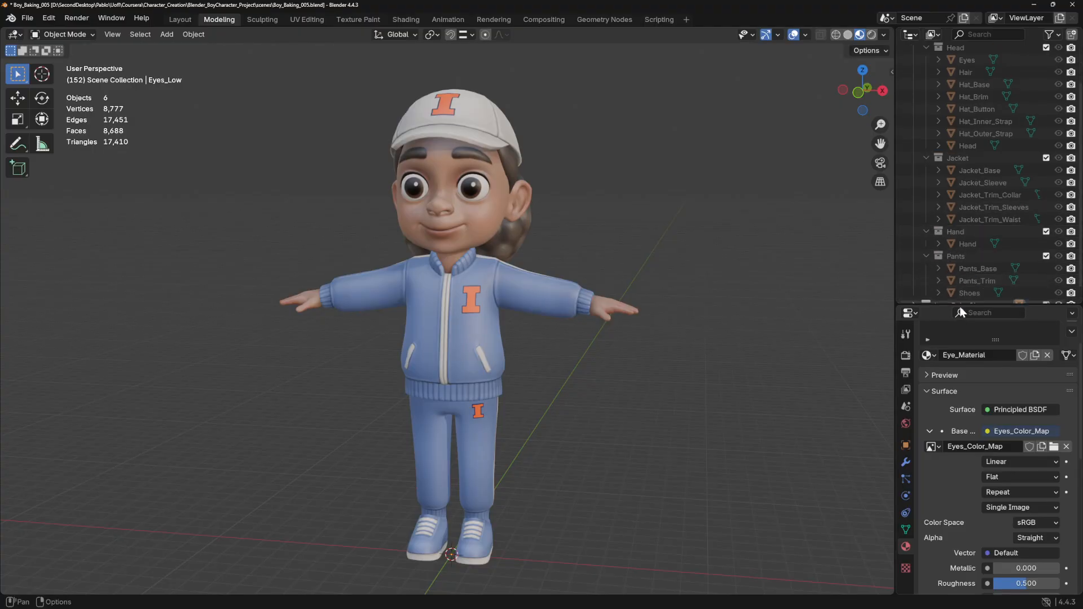
left_click_drag(958, 307, 959, 407)
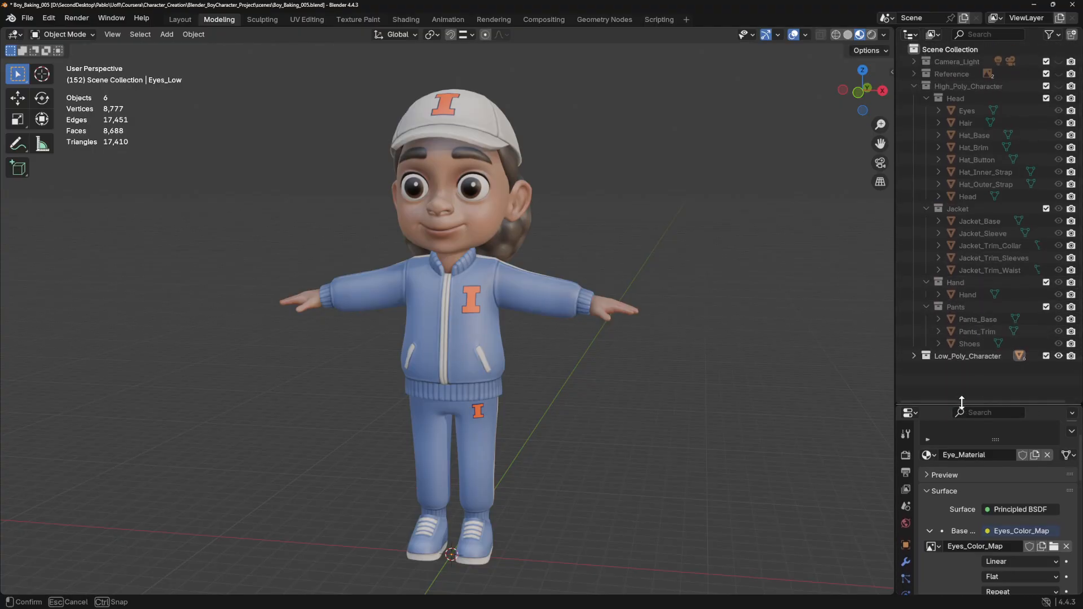
left_click(961, 90)
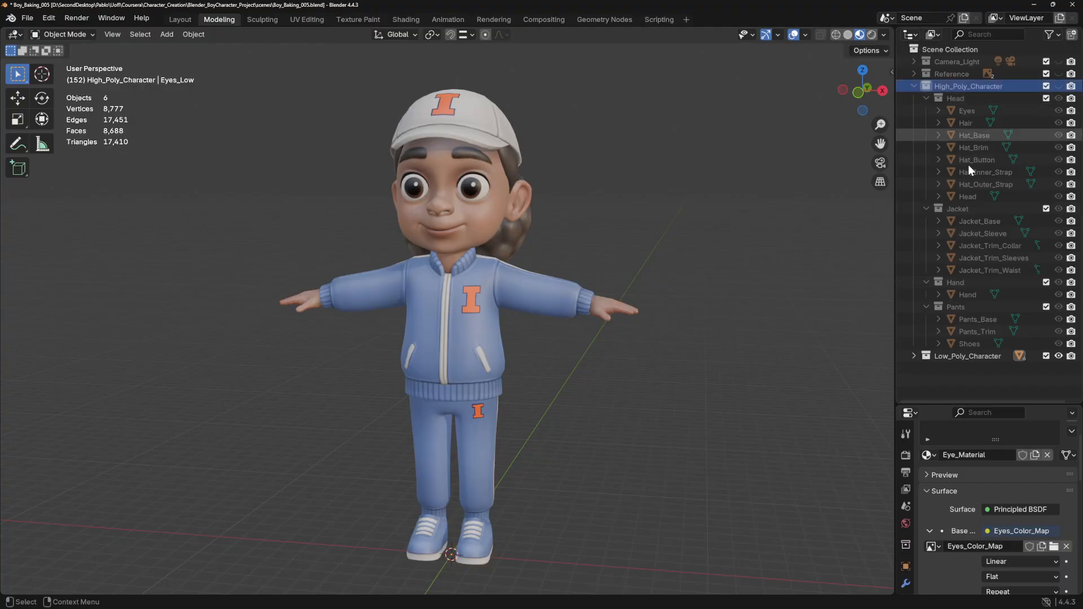
left_click(970, 342, "shift")
key("Delete")
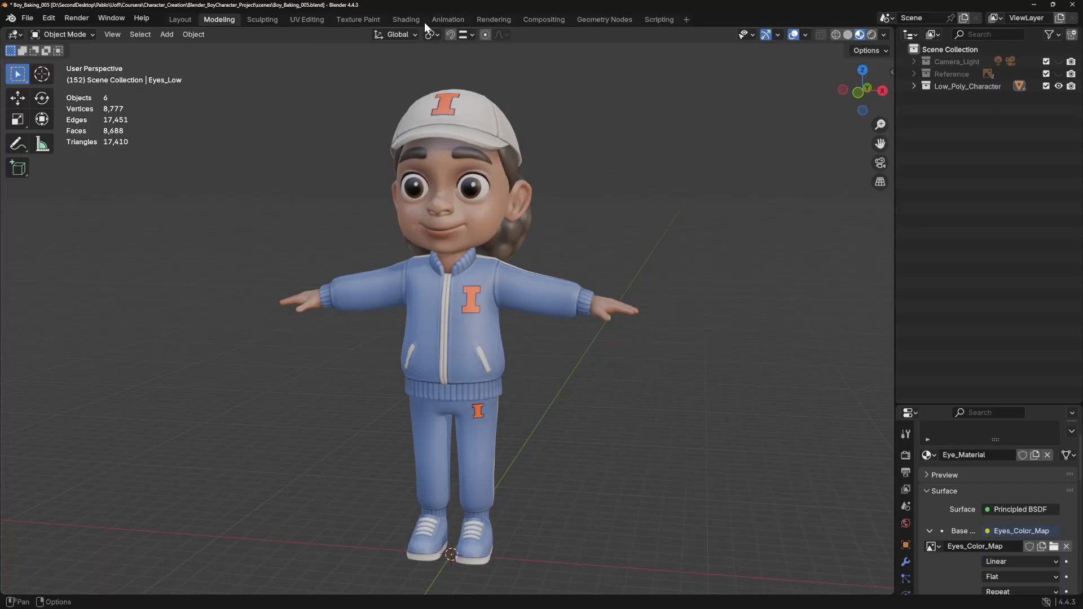
- Switch to the Shading workspace and frame the character's head and upper body from the front
left_click(406, 20)
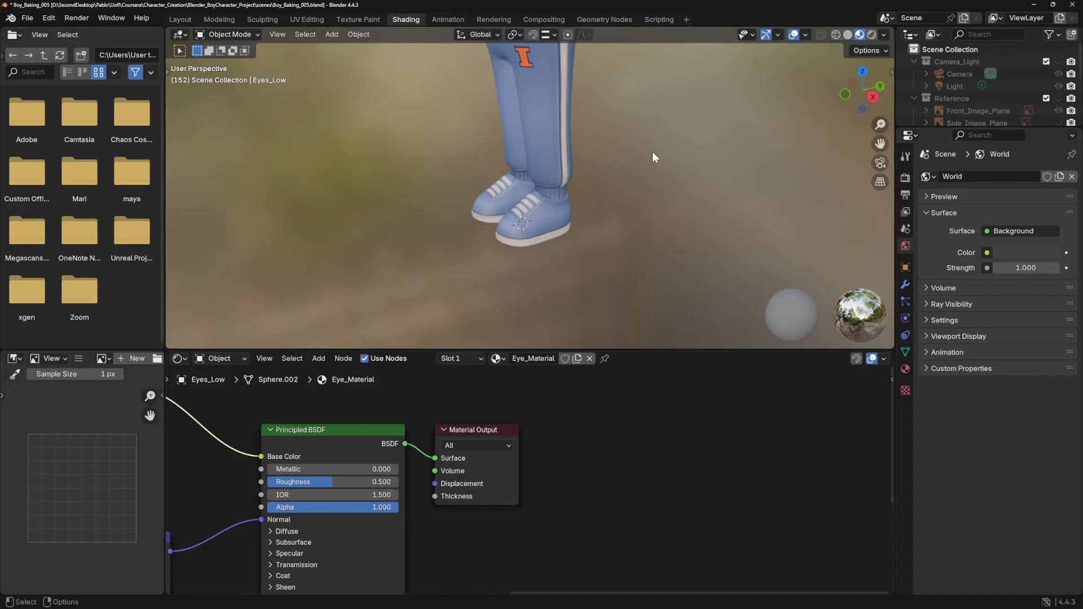
middle_click_drag(652, 152, 604, 346, "alt")
middle_click_drag(639, 204, 633, 301, "alt")
left_click_drag(637, 263, 693, 246, "alt")
middle_click_drag(709, 185, 640, 255, "alt")
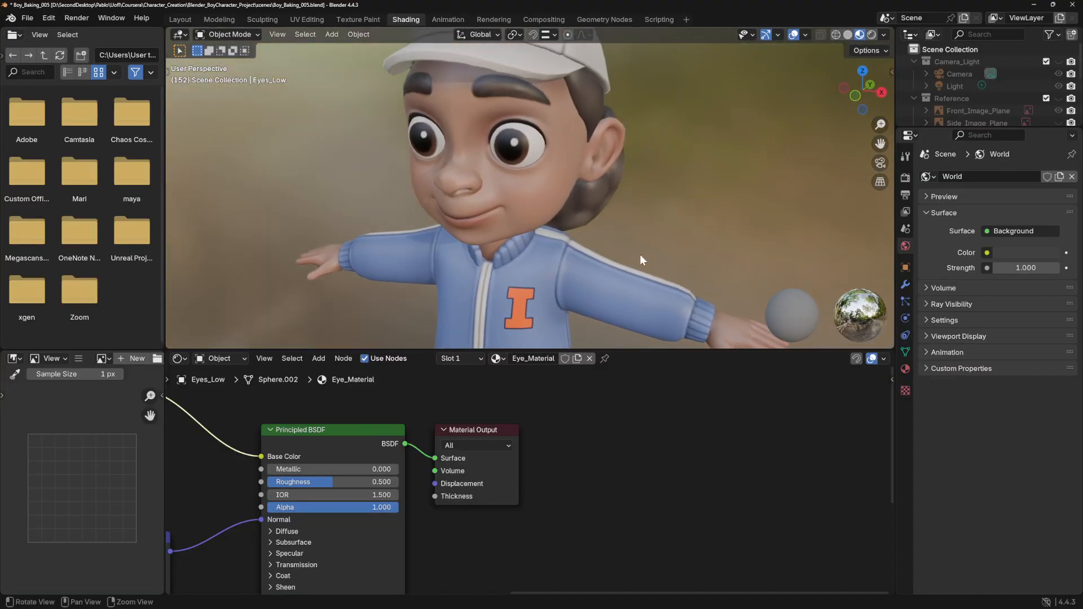
right_click_drag(640, 254, 579, 217, "alt")
left_click_drag(580, 218, 601, 198, "alt")
middle_click_drag(602, 198, 552, 216, "alt")
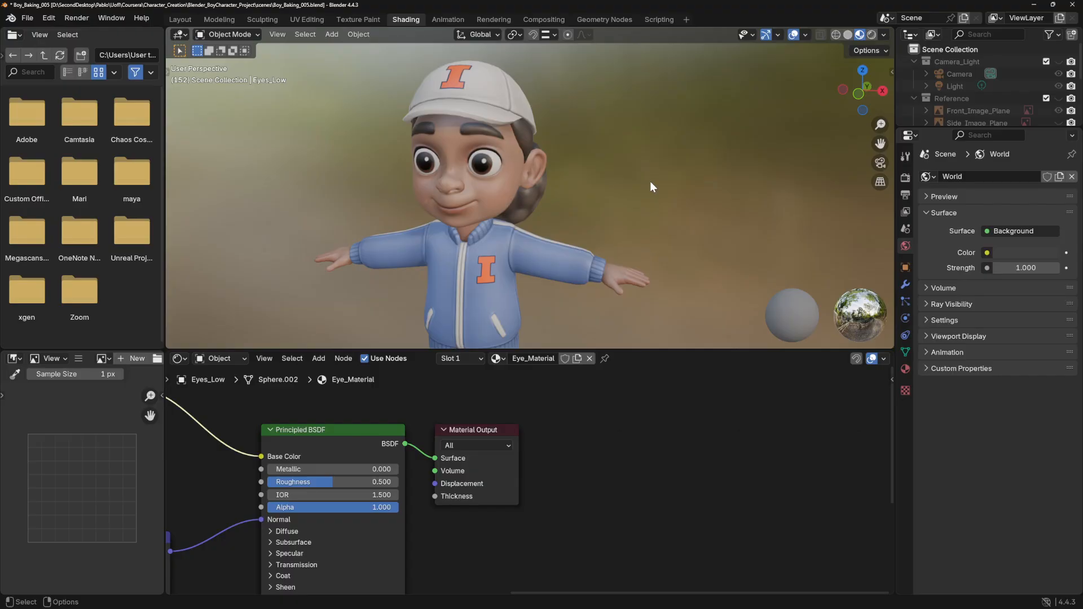
left_click_drag(639, 179, 677, 172, "alt")
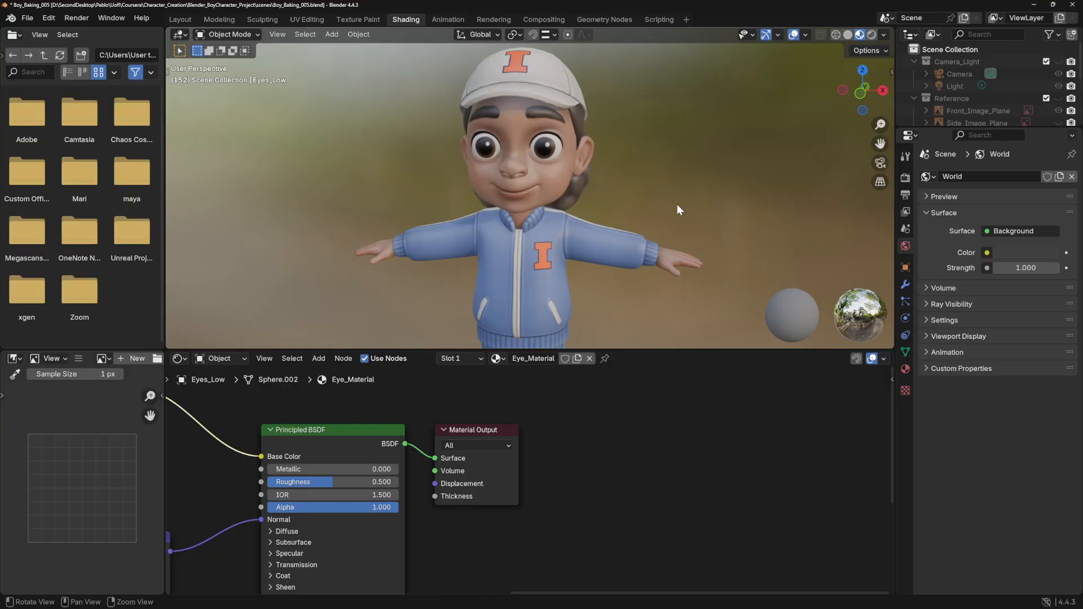
middle_click_drag(677, 204, 628, 251, "alt")
left_click_drag(628, 251, 639, 240, "alt")
middle_click_drag(640, 200, 645, 248, "alt")
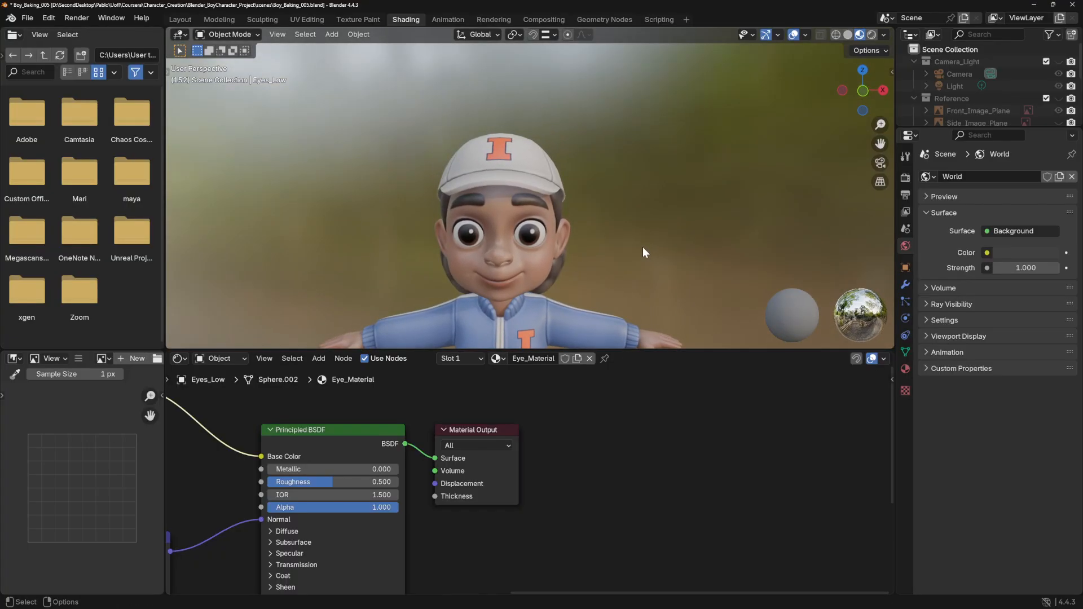
middle_click_drag(645, 251, 647, 229, "shift")
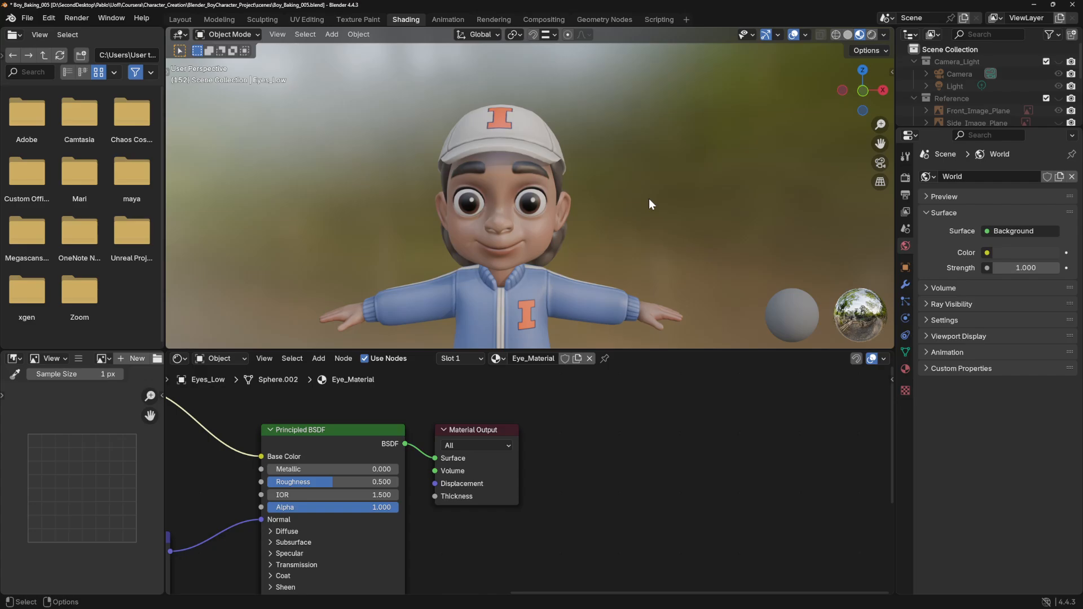
- Select the character's head and expand the Subsurface settings in the Principled BSDF node of Skin_Material
left_click(539, 238)
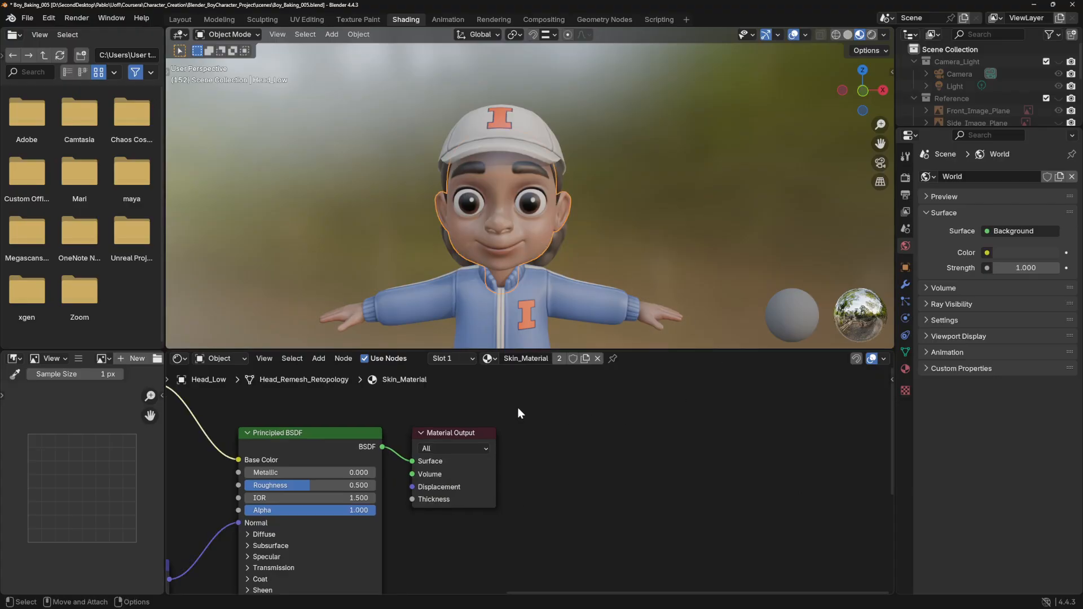
scroll(468, 461, "down", 2)
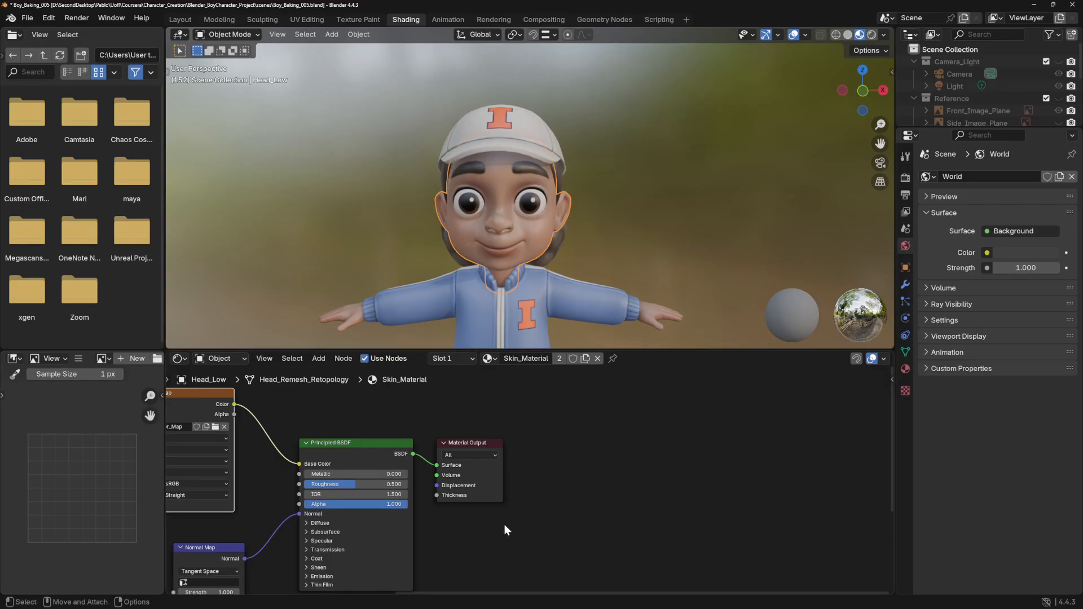
middle_click_drag(496, 527, 661, 524)
scroll(661, 524, "down", 1)
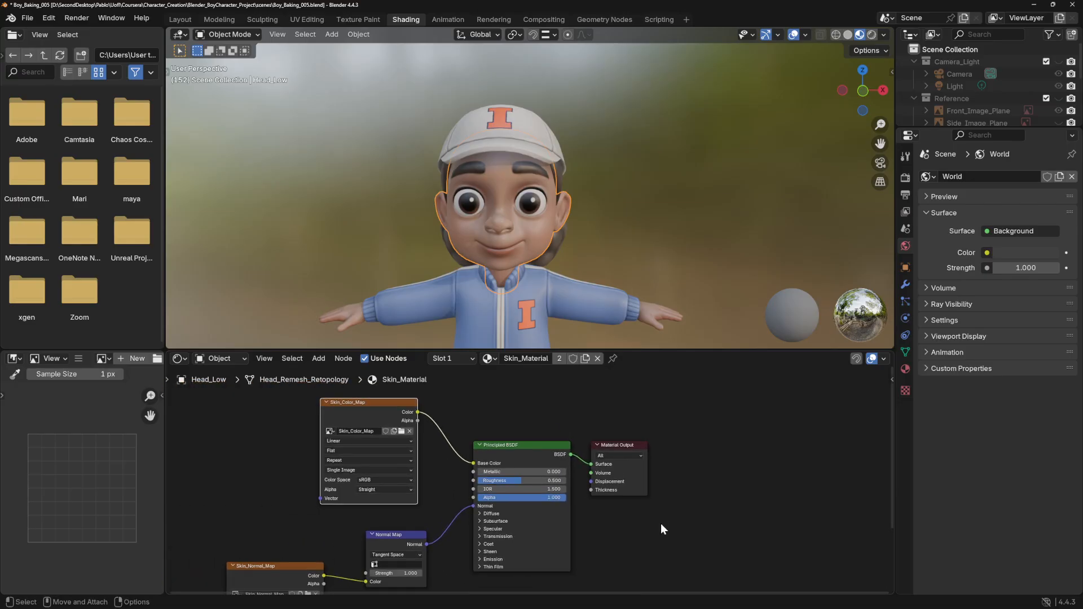
left_click(480, 520)
scroll(653, 533, "up", 2)
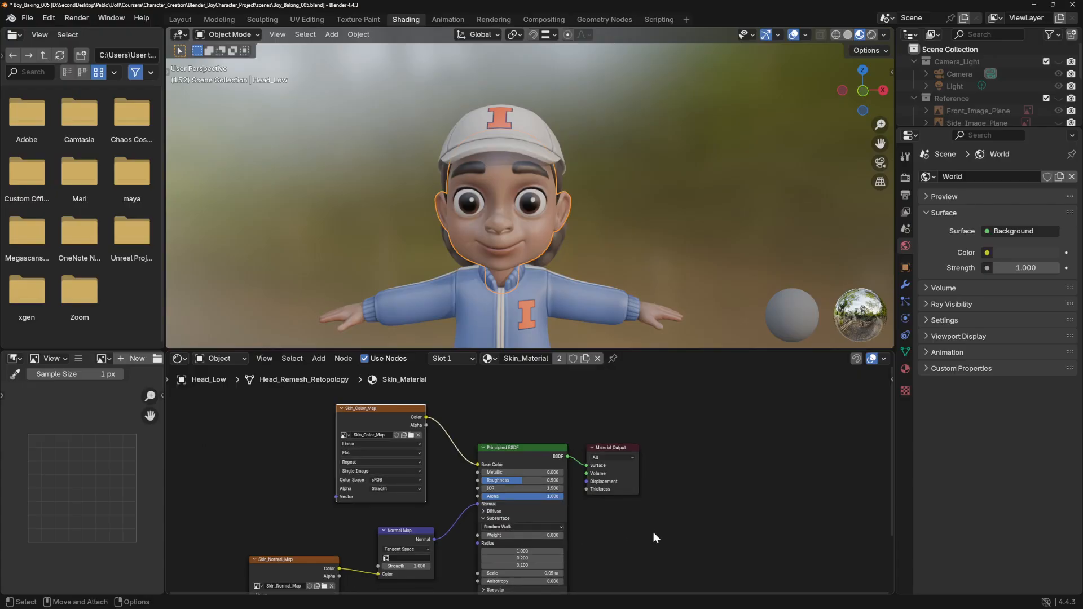
scroll(642, 534, "up", 1)
middle_click_drag(661, 551, 650, 446)
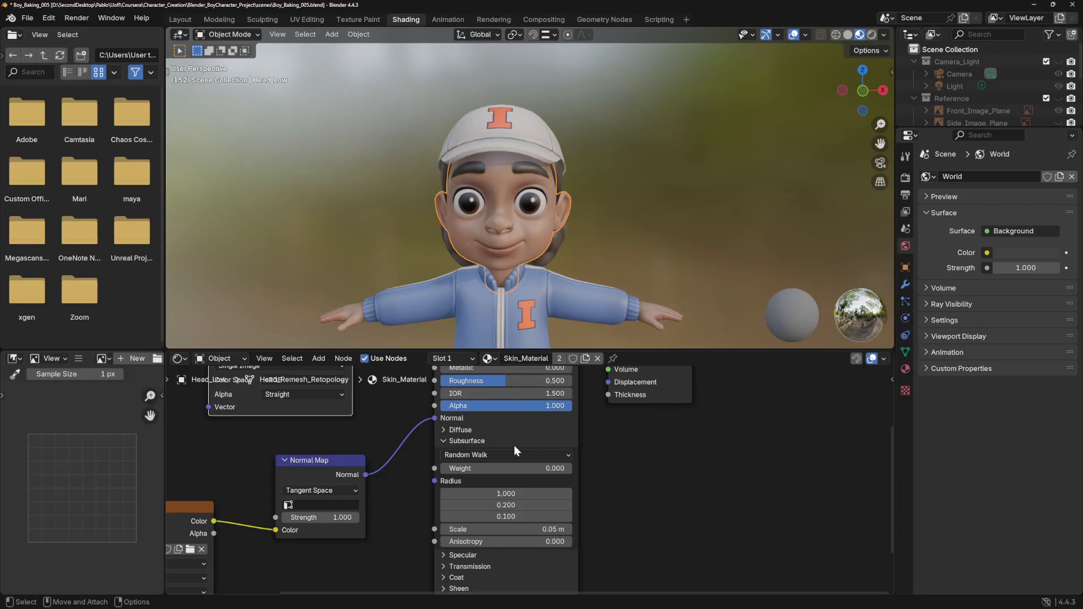
- Set the skin's subsurface method to Random Walk (Skin) and its weight to 0.5
left_click(466, 453)
left_click(478, 509)
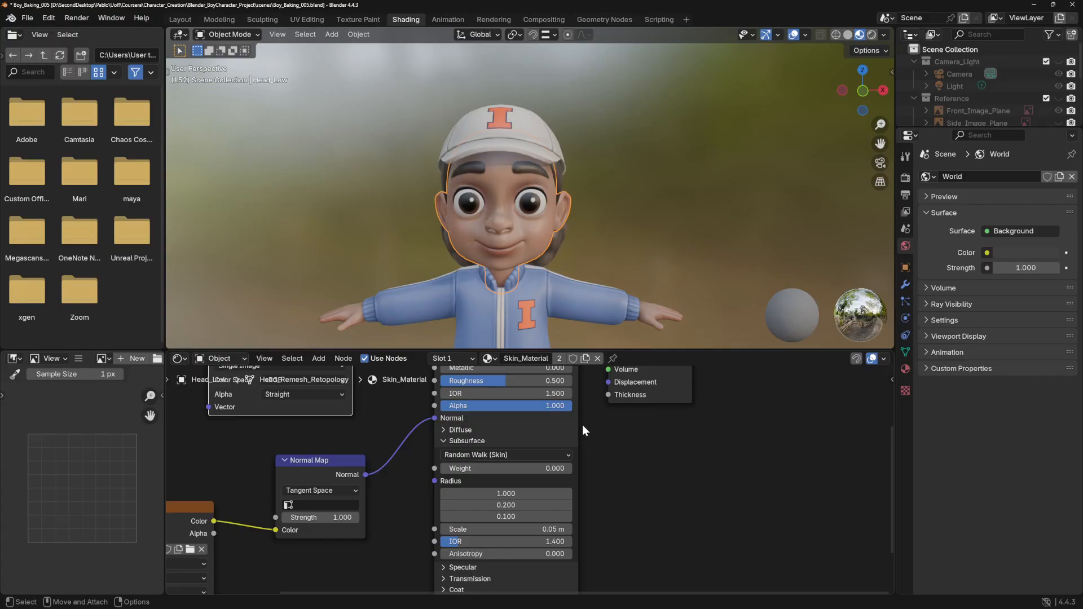
left_click(445, 469)
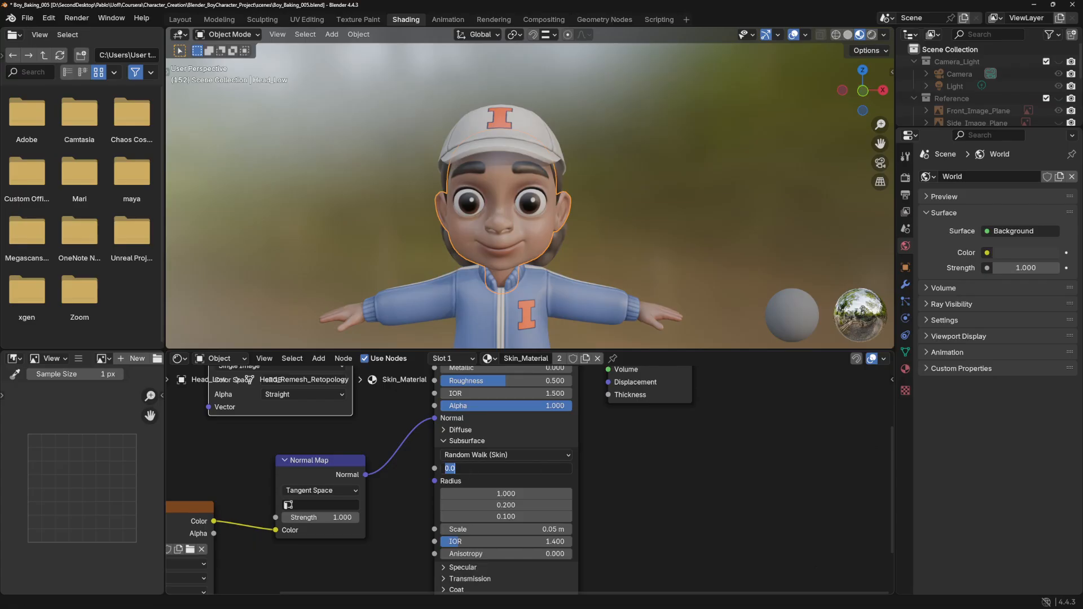
type(".5")
key("Return")
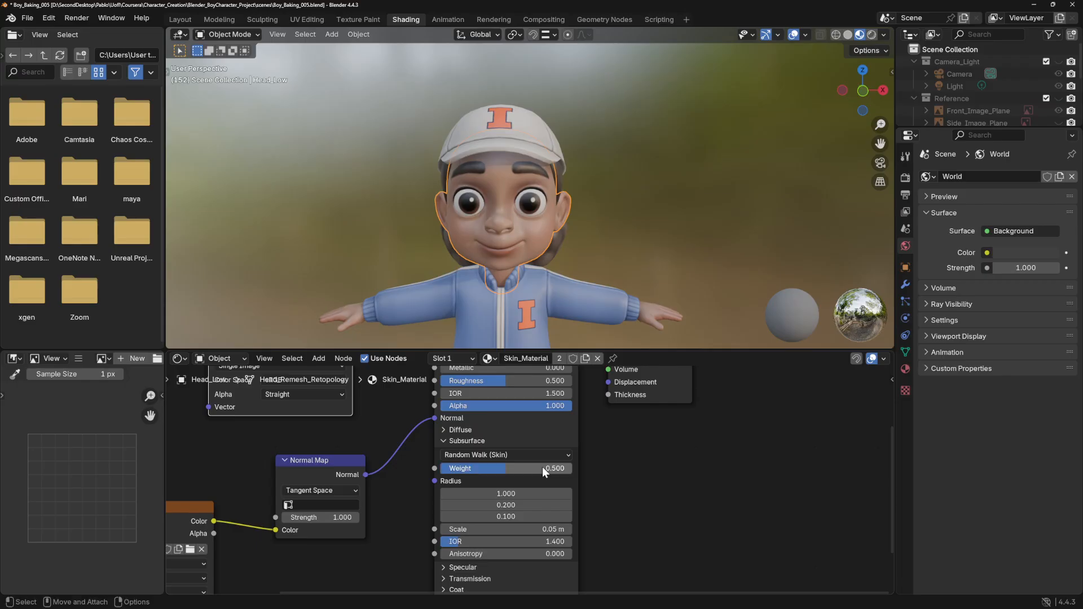
- Set the skin's subsurface scale to 0.3 m with the face in close view
left_click_drag(643, 233, 603, 229, "alt")
right_click_drag(609, 227, 658, 289, "alt")
middle_click_drag(606, 267, 683, 243, "alt")
right_click_drag(657, 247, 698, 282, "alt")
middle_click_drag(698, 267, 668, 276, "alt")
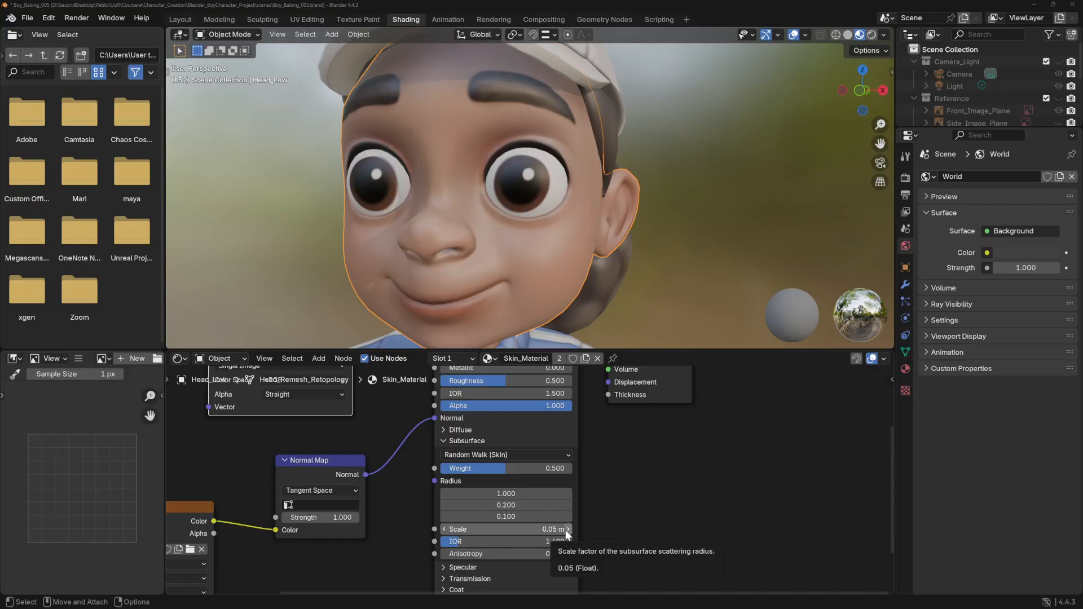
left_click(536, 531)
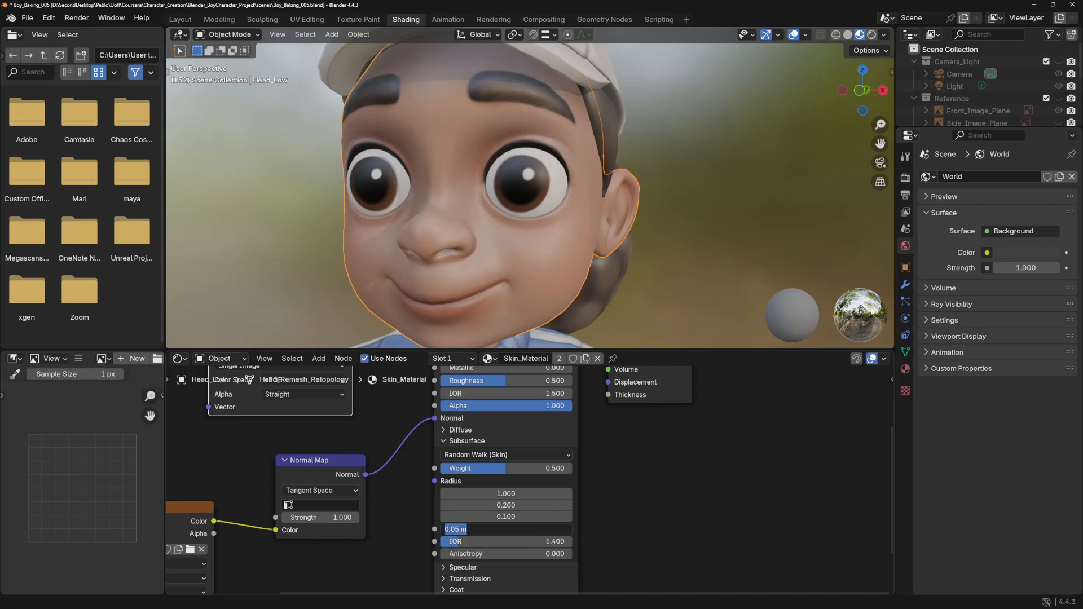
key("BackSpace")
type(".3")
key("Return")
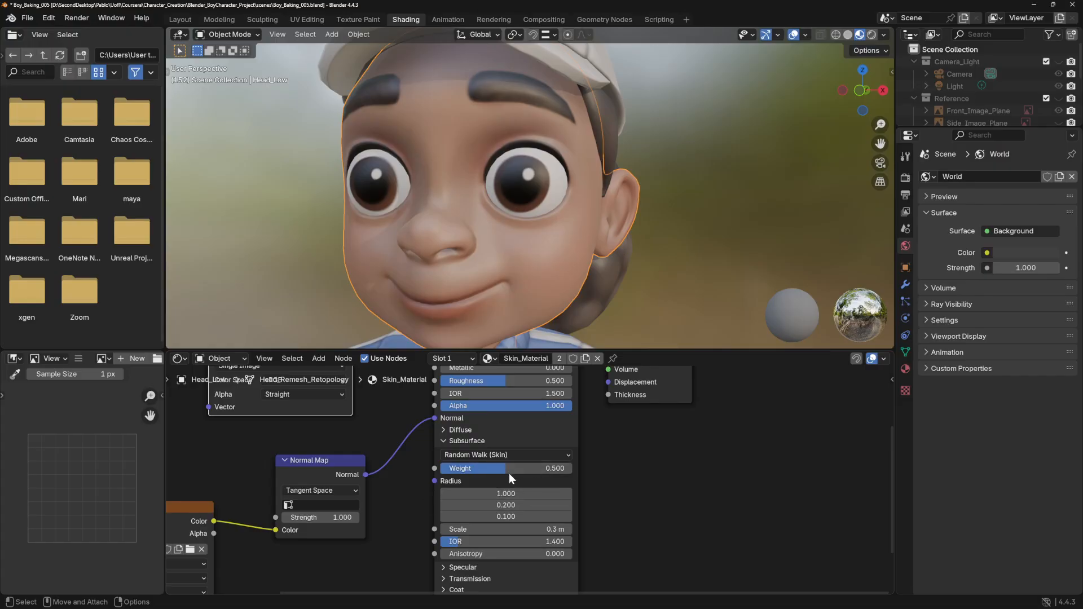
- Try subsurface weights of 1.0 and 0.846 on the skin and compare the effect around the nose and mouth
left_click_drag(502, 468, 571, 468)
scroll(459, 270, "up", 2)
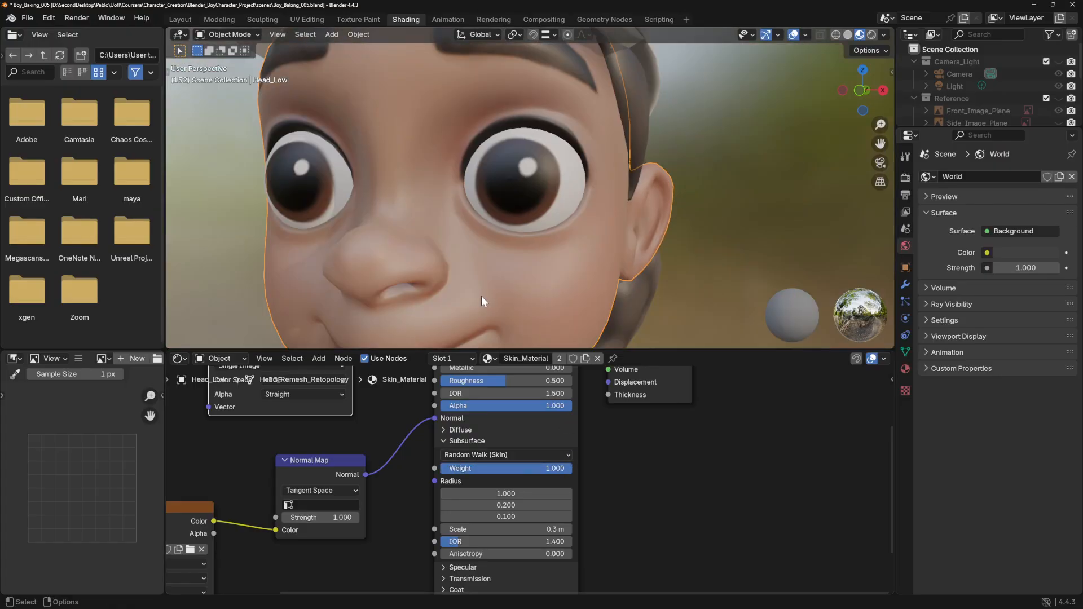
middle_click_drag(478, 330, 499, 224, "shift")
scroll(499, 223, "up", 4)
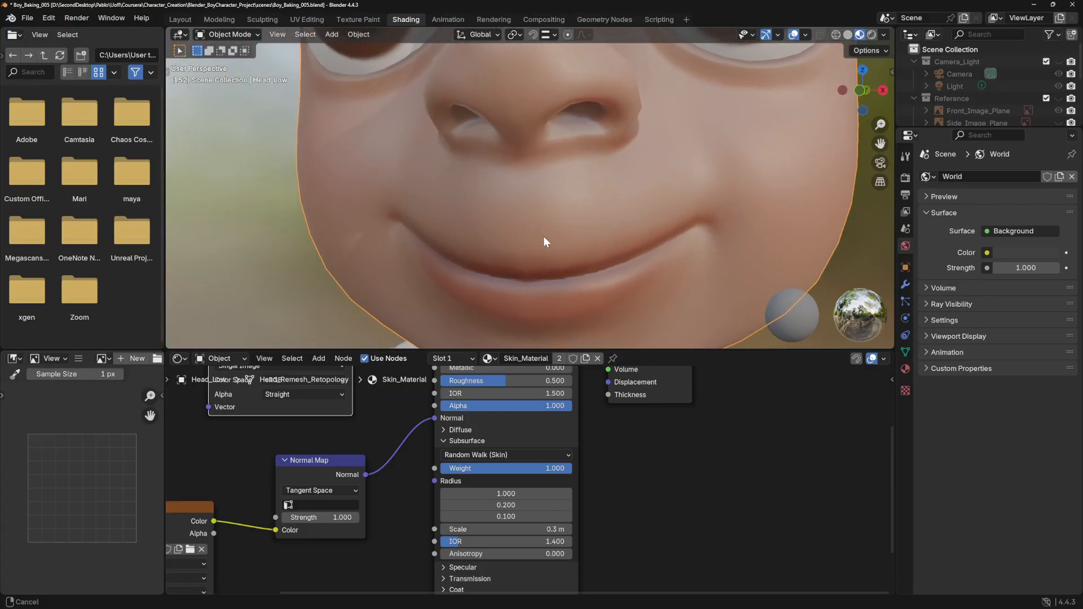
mouse_move(562, 468)
left_mouse_down()
mouse_move(441, 468)
mouse_move(572, 469)
mouse_move(441, 468)
mouse_move(571, 467)
mouse_move(442, 468)
mouse_move(571, 468)
mouse_move(441, 468)
mouse_move(571, 468)
mouse_move(451, 468)
mouse_move(551, 468)
left_mouse_up()
left_click_drag(522, 139, 485, 170, "alt")
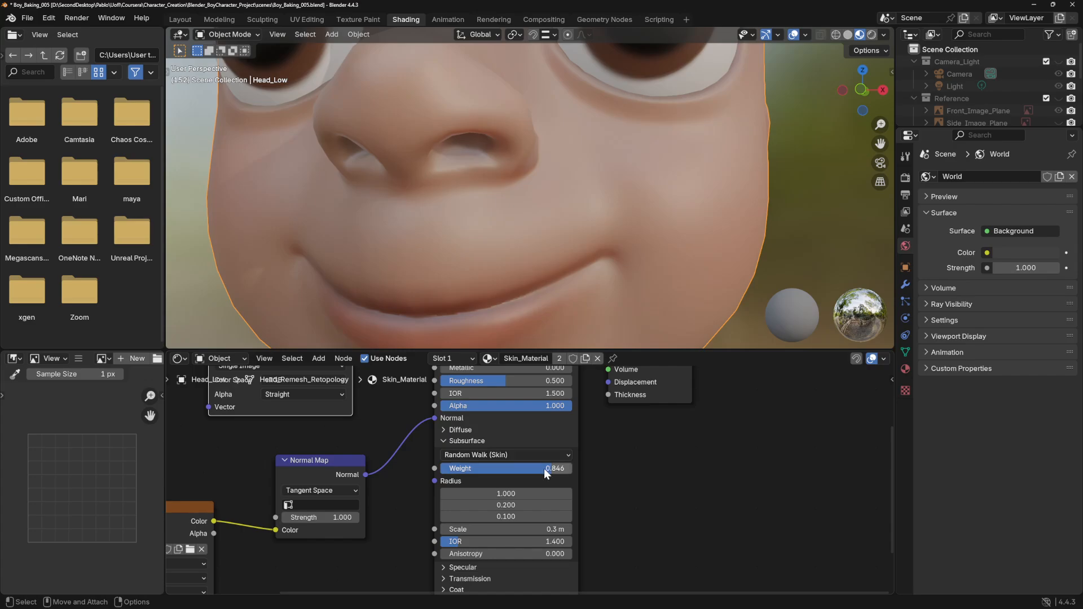
left_click_drag(544, 467, 571, 467)
scroll(571, 223, "down", 10)
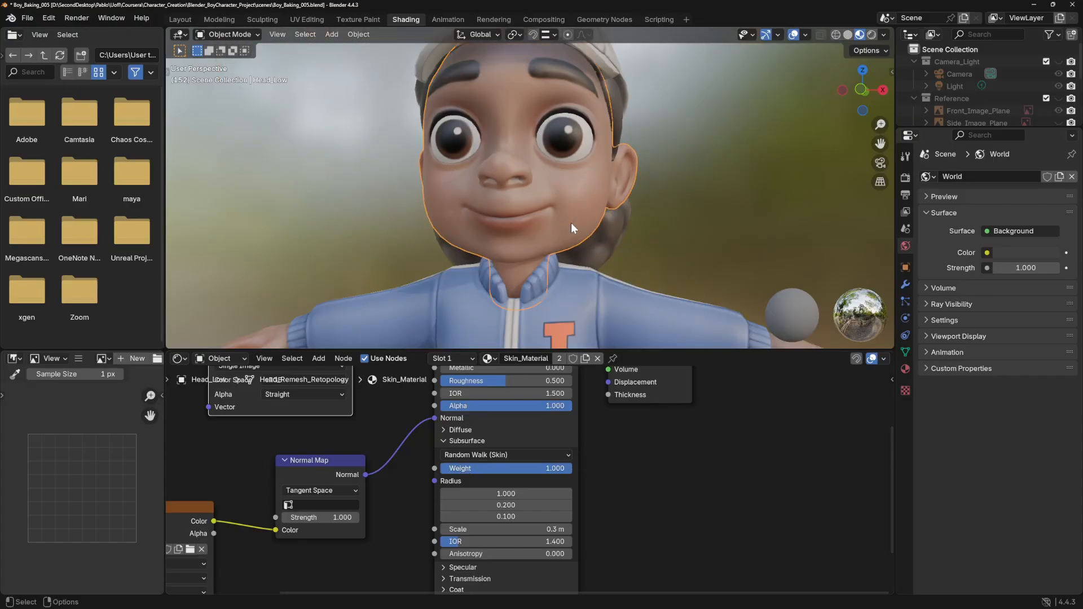
middle_click_drag(571, 223, 559, 302)
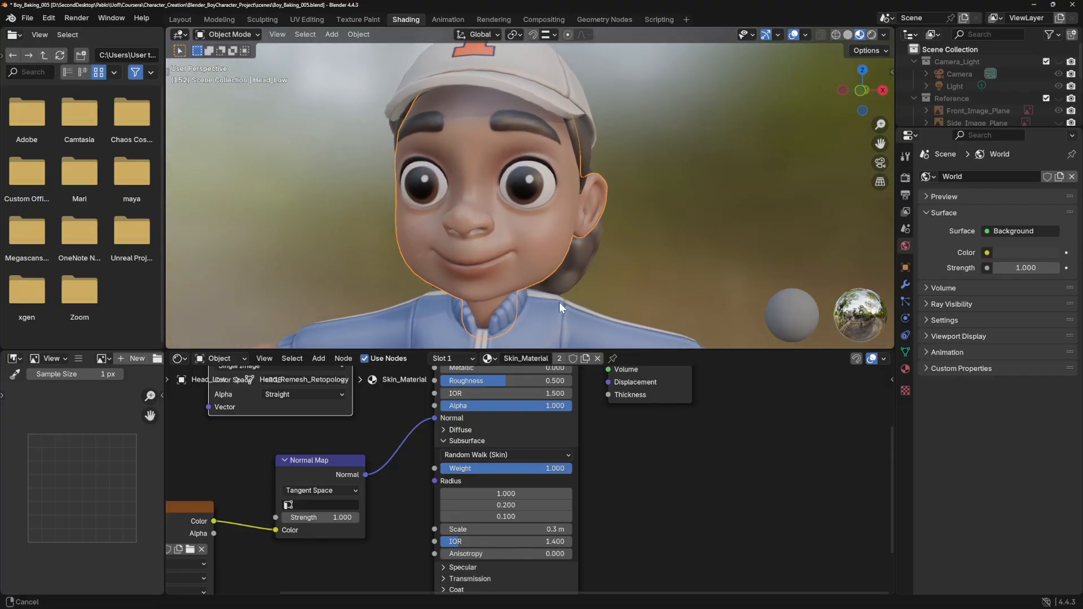
- Set the skin's subsurface weight to 0.4
double_click(563, 473)
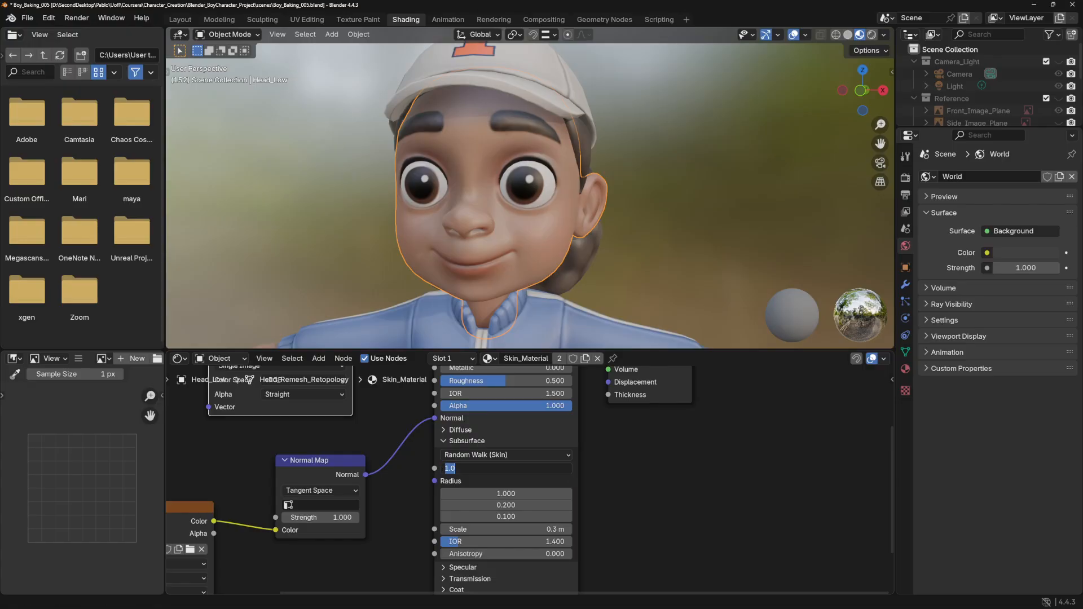
type("0.4")
key("Return")
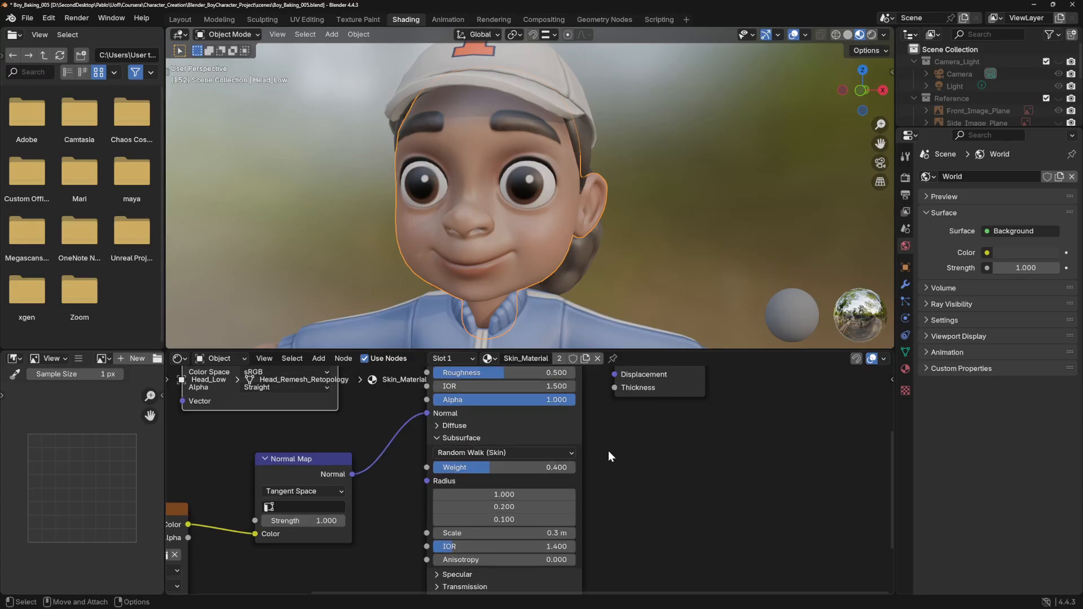
- Test the skin's roughness at 1.0 and 0.0, and set it to about 0.551
middle_click_drag(607, 440, 595, 513)
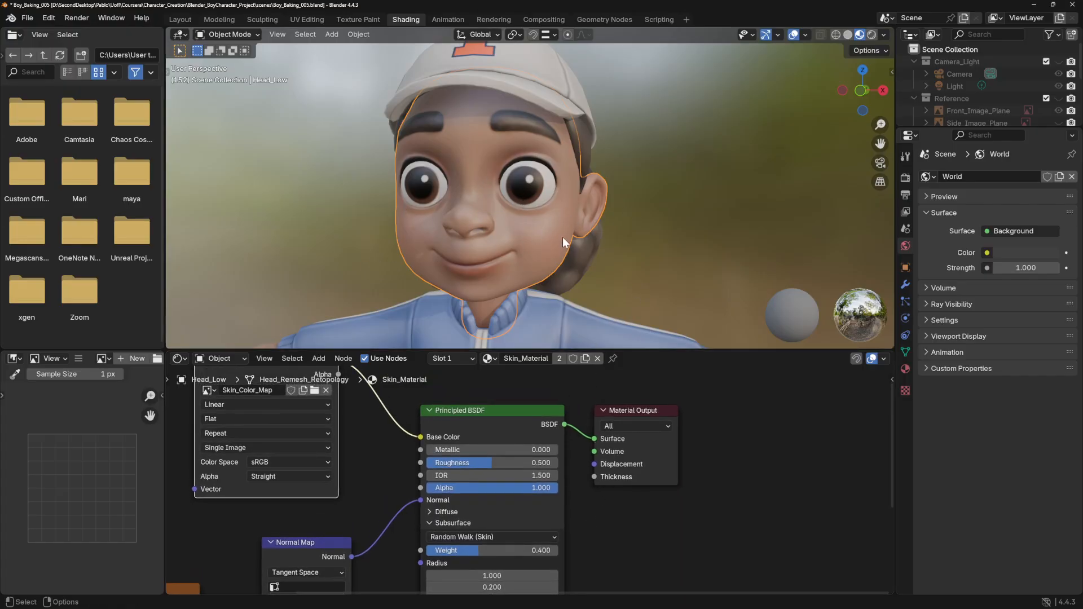
left_click(488, 462)
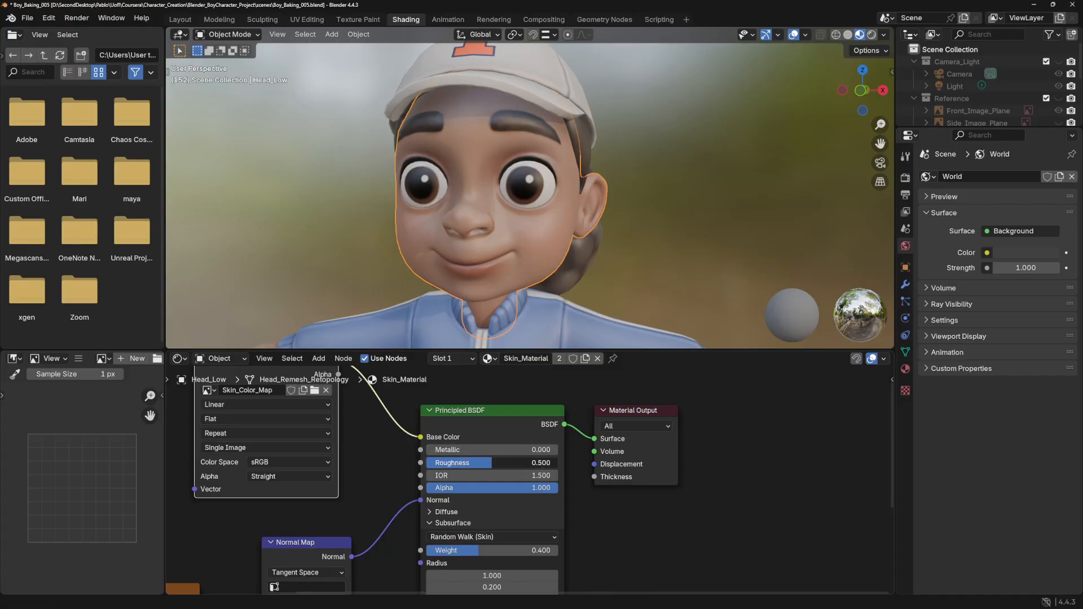
left_click_drag(488, 462, 552, 463)
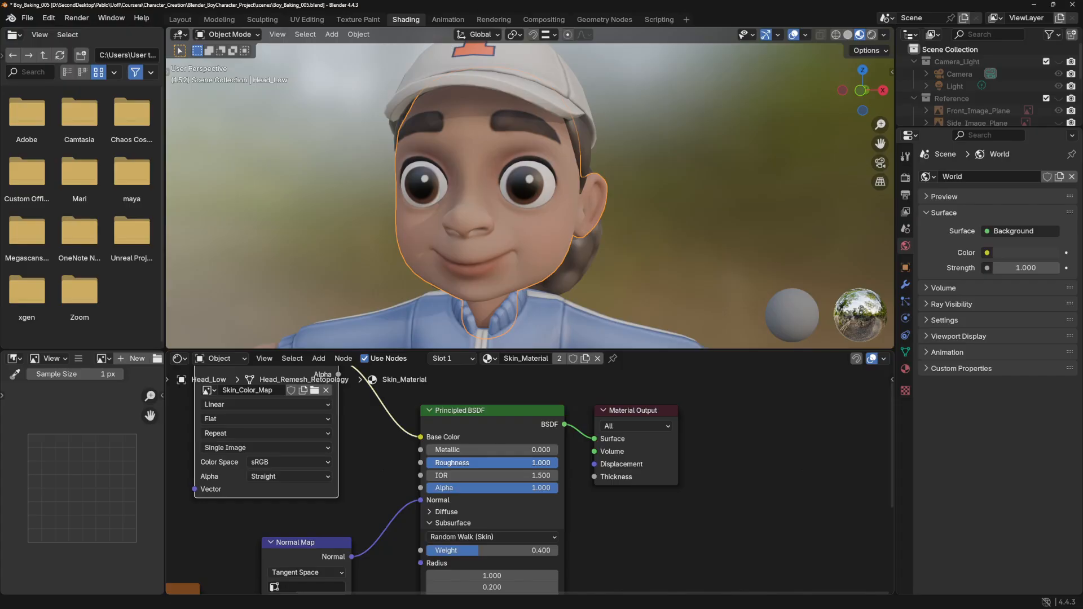
left_click_drag(550, 463, 427, 463)
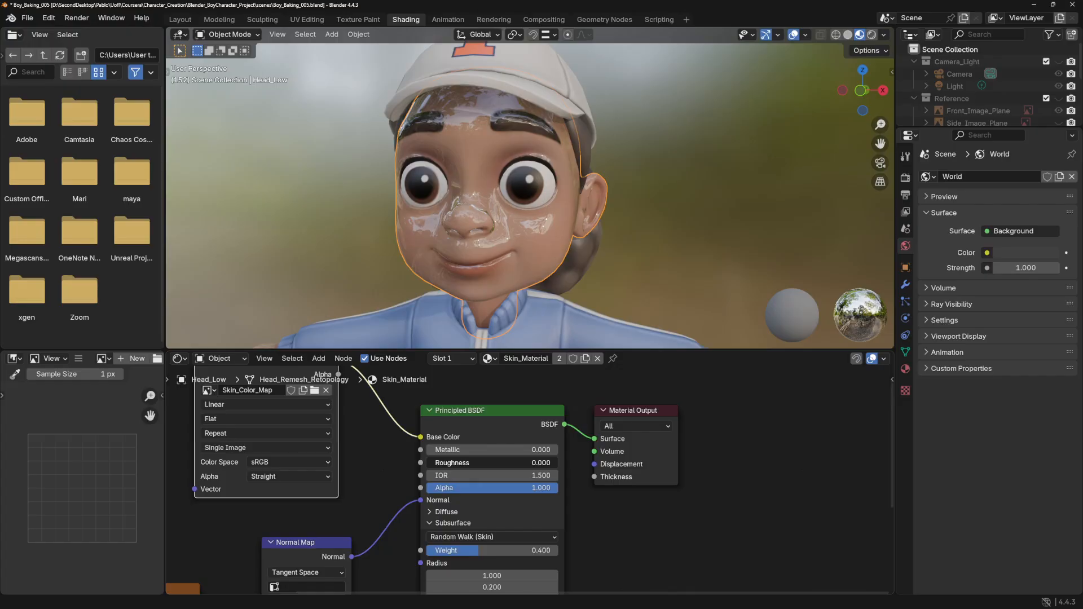
left_click_drag(426, 463, 498, 462)
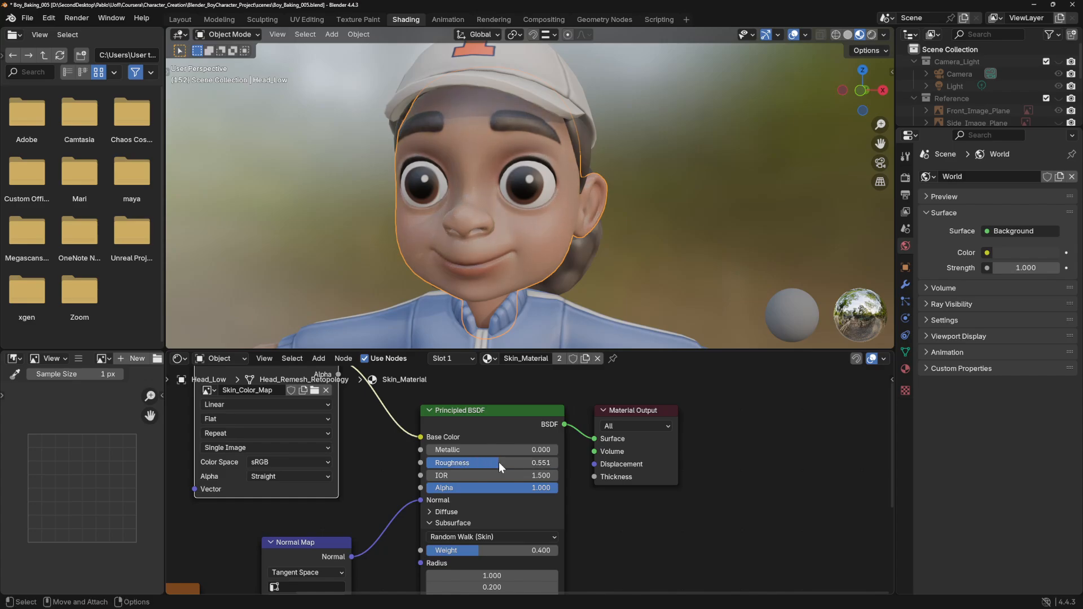
- Set the skin material's roughness to 0.55
left_click(530, 463)
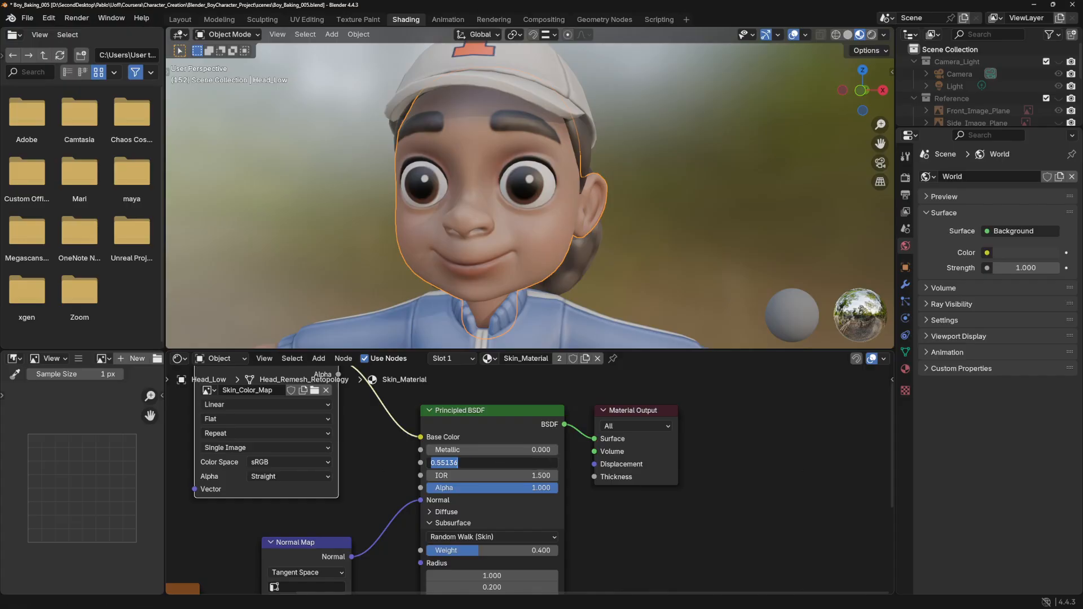
type(".55")
key("Return")
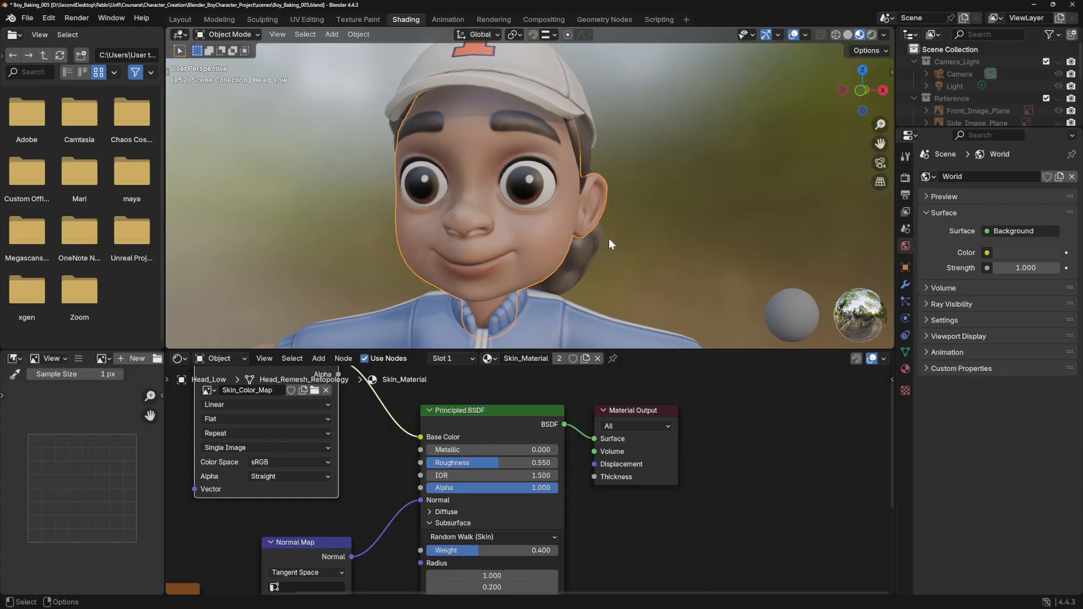
- Set the eye material's roughness to 0.15 and check the eyes up close from a few angles
scroll(616, 221, "down", 2)
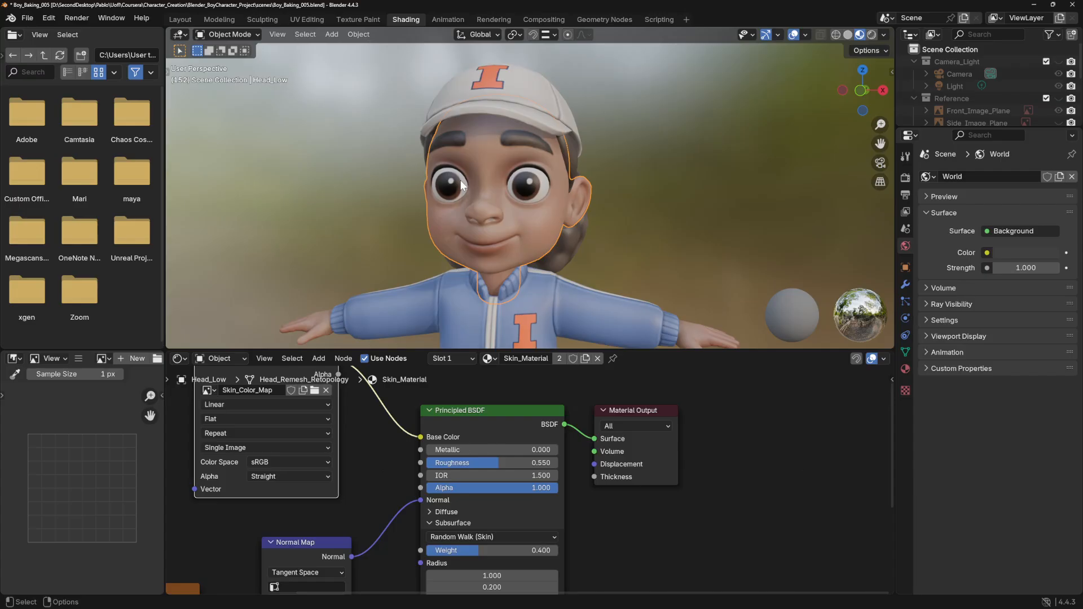
left_click(536, 186)
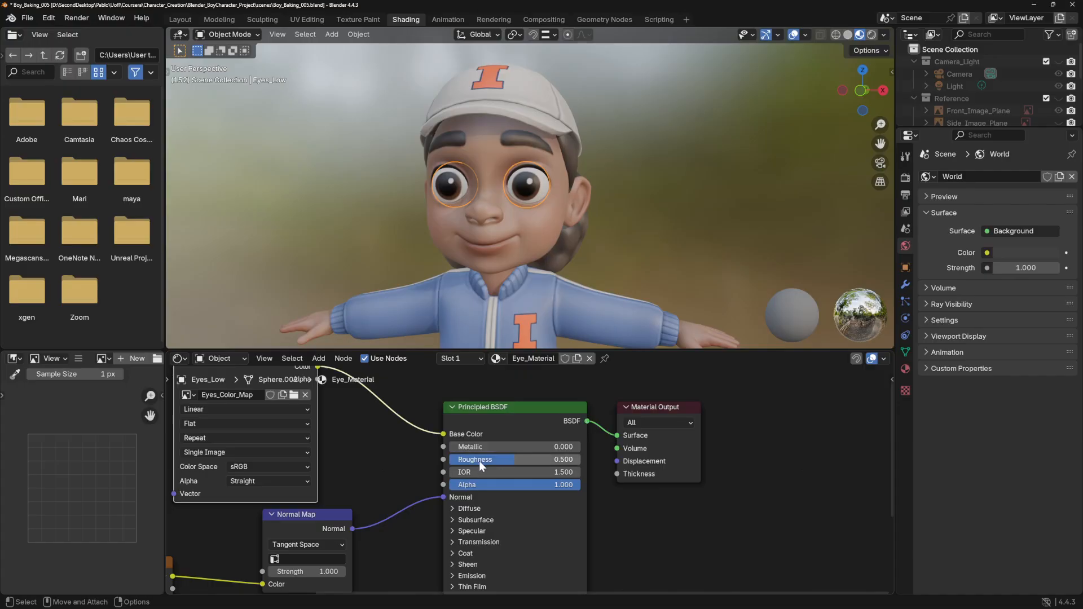
double_click(512, 458)
type(".15")
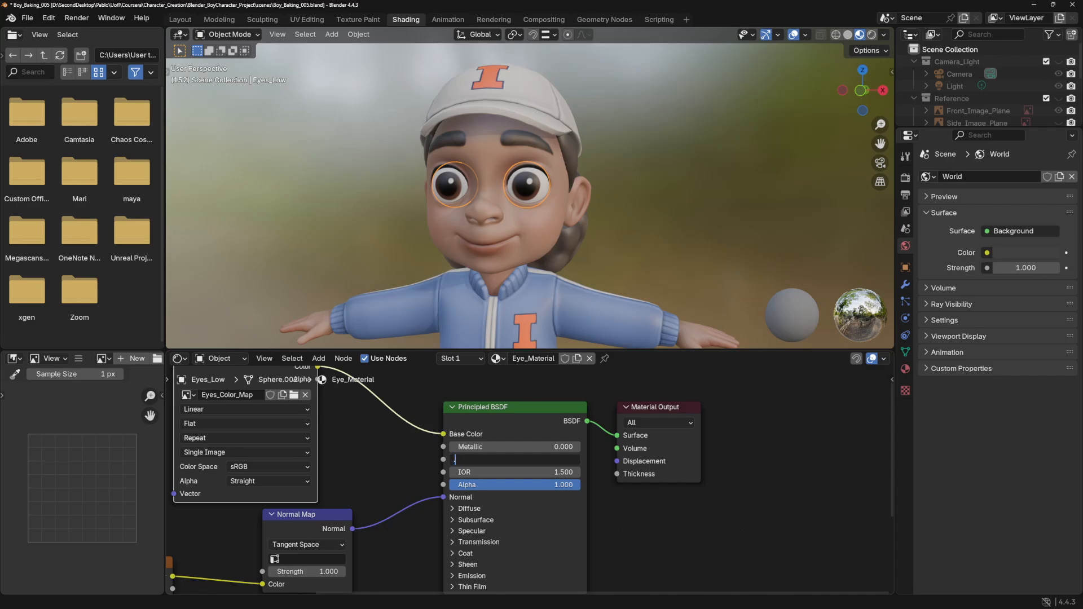
key("Return")
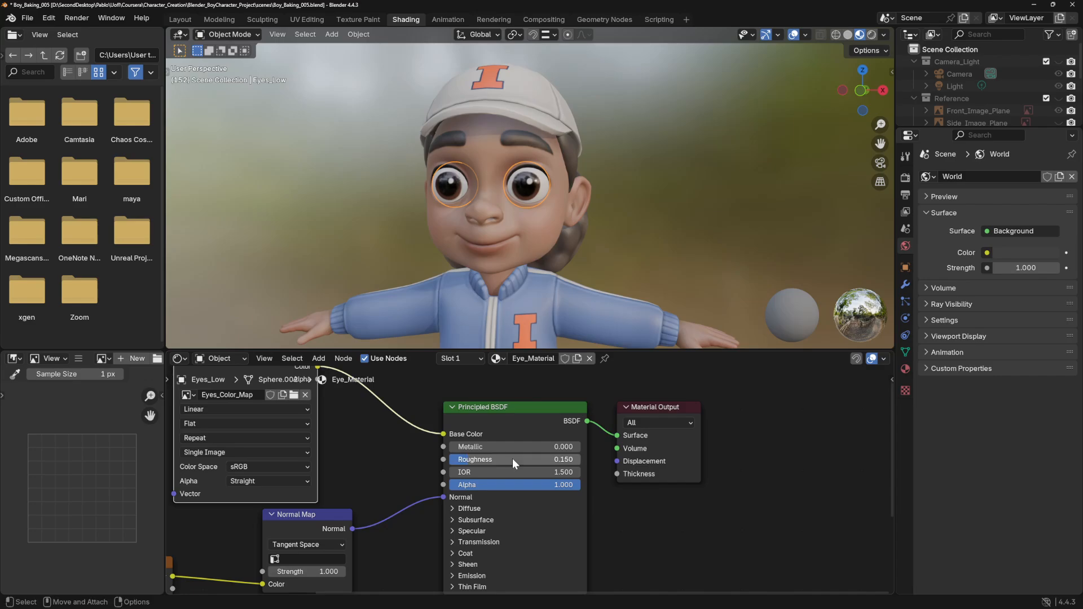
scroll(588, 224, "up", 5)
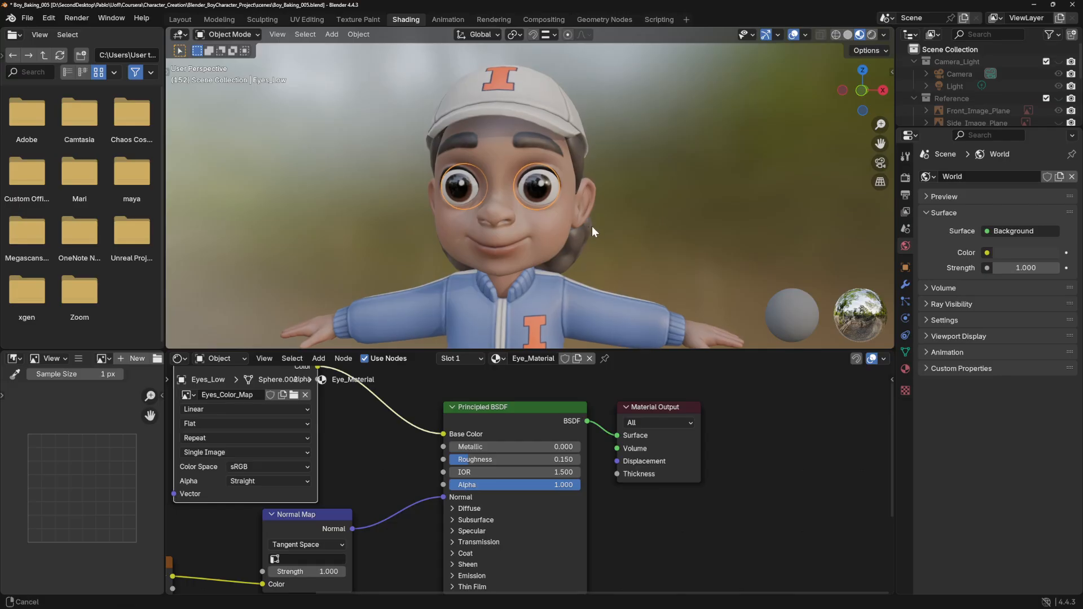
middle_click_drag(644, 290, 471, 207)
scroll(589, 265, "down", 2)
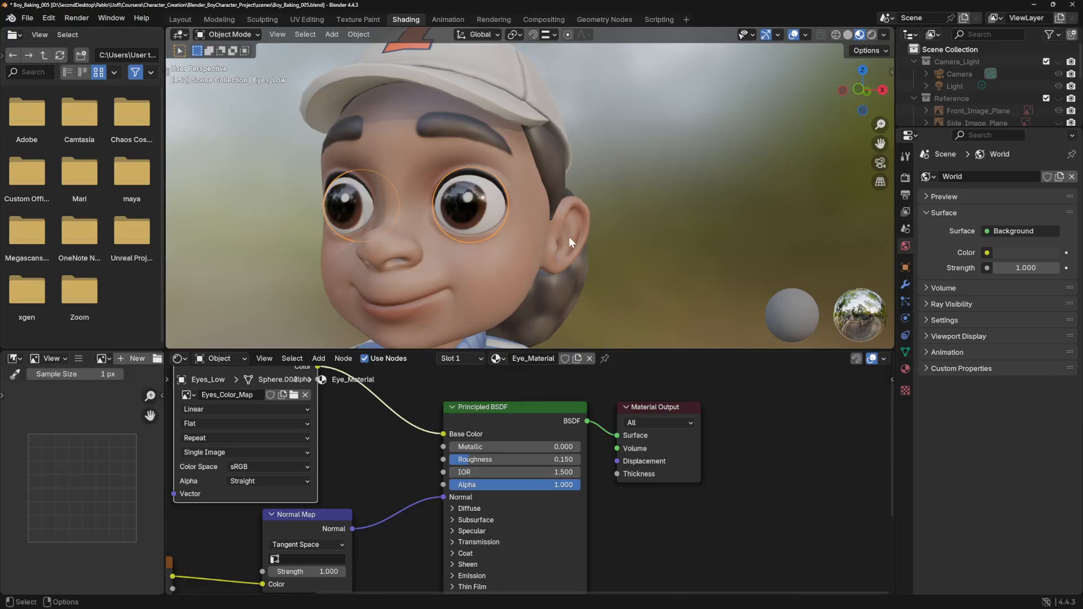
middle_click_drag(523, 218, 496, 226)
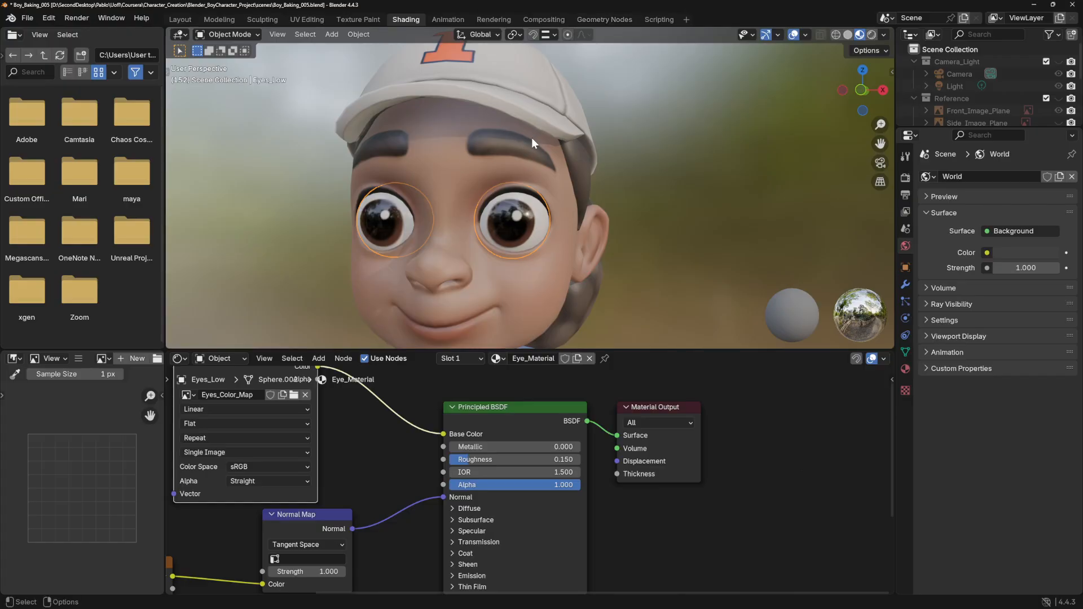
- Set the roughness of the hat's clothing material to 0.65
scroll(533, 142, "down", 7)
middle_click_drag(541, 203, 542, 158, "shift")
scroll(559, 213, "up", 4)
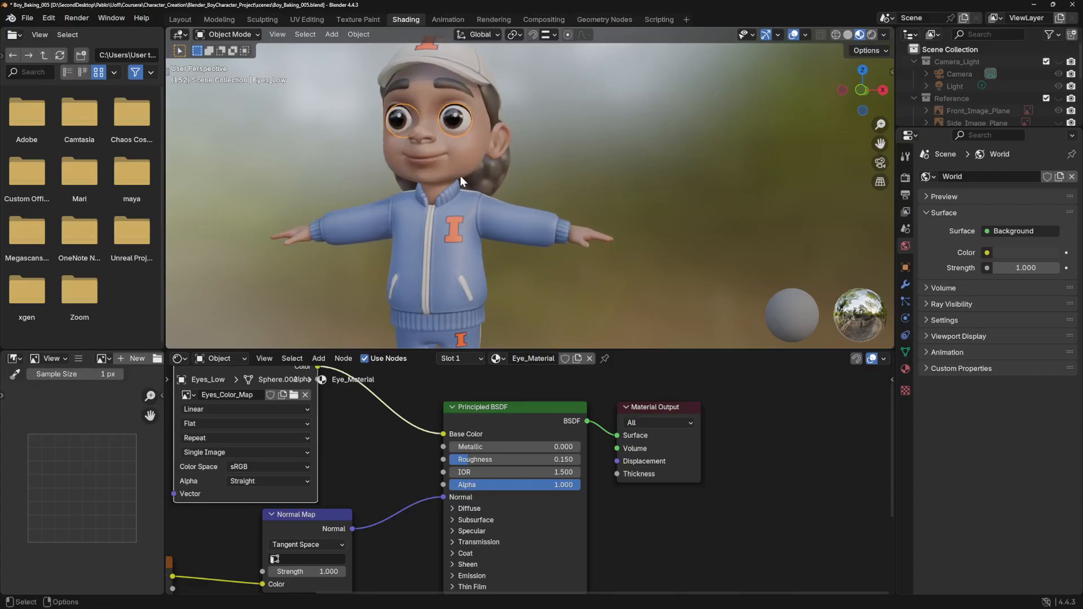
left_click(480, 72)
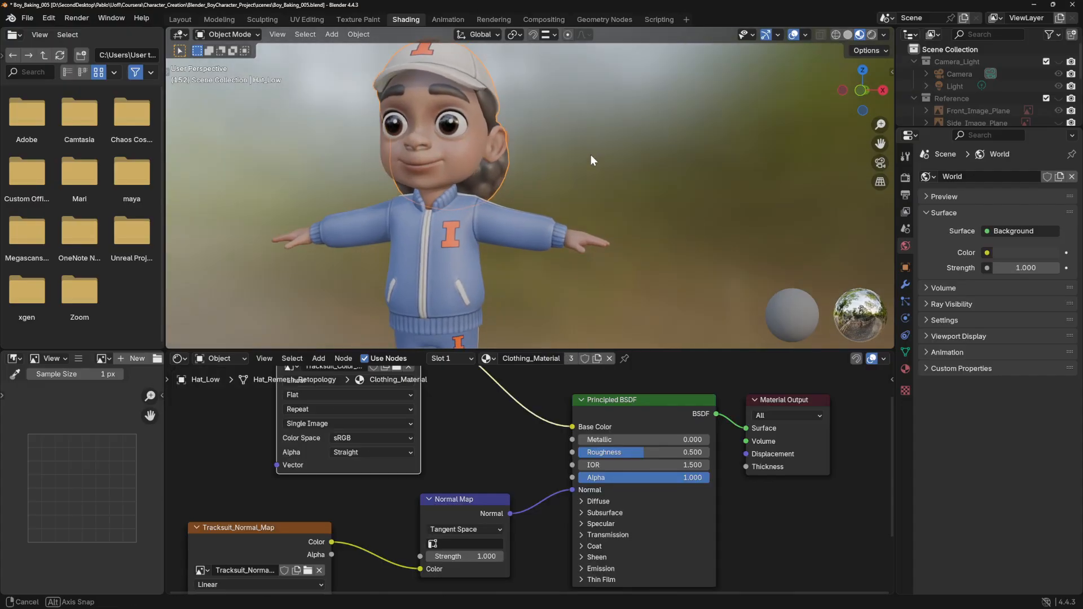
middle_click_drag(590, 155, 596, 203)
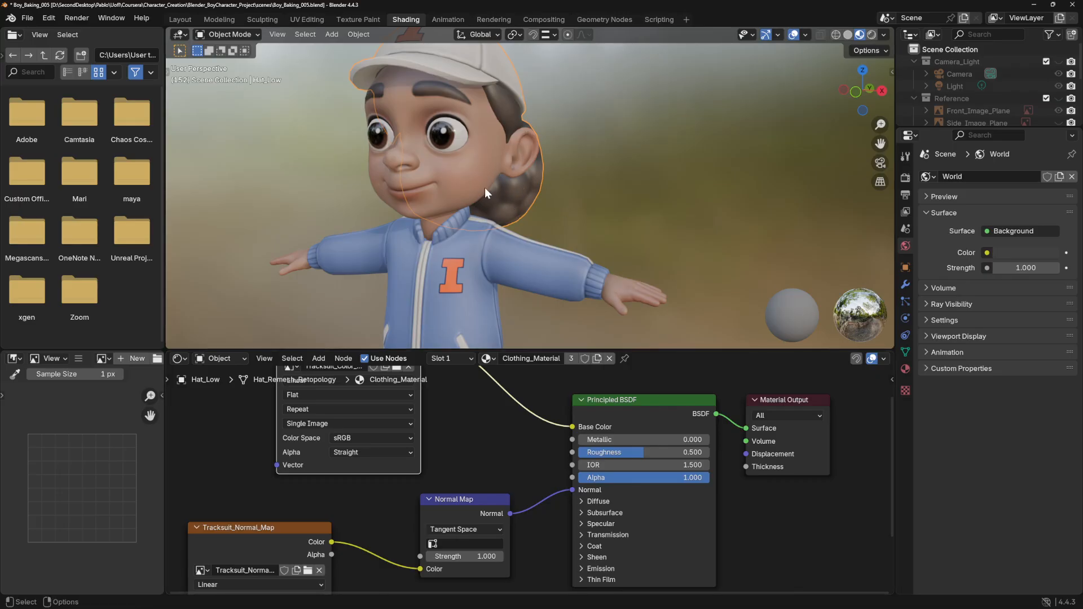
middle_click_drag(568, 187, 562, 154)
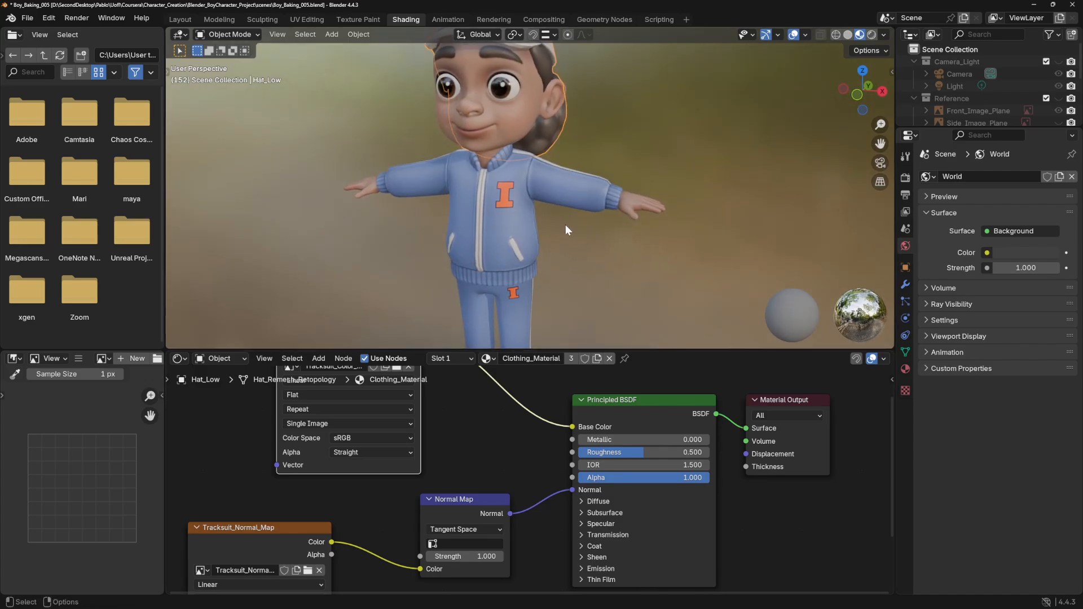
middle_click_drag(569, 219, 533, 239)
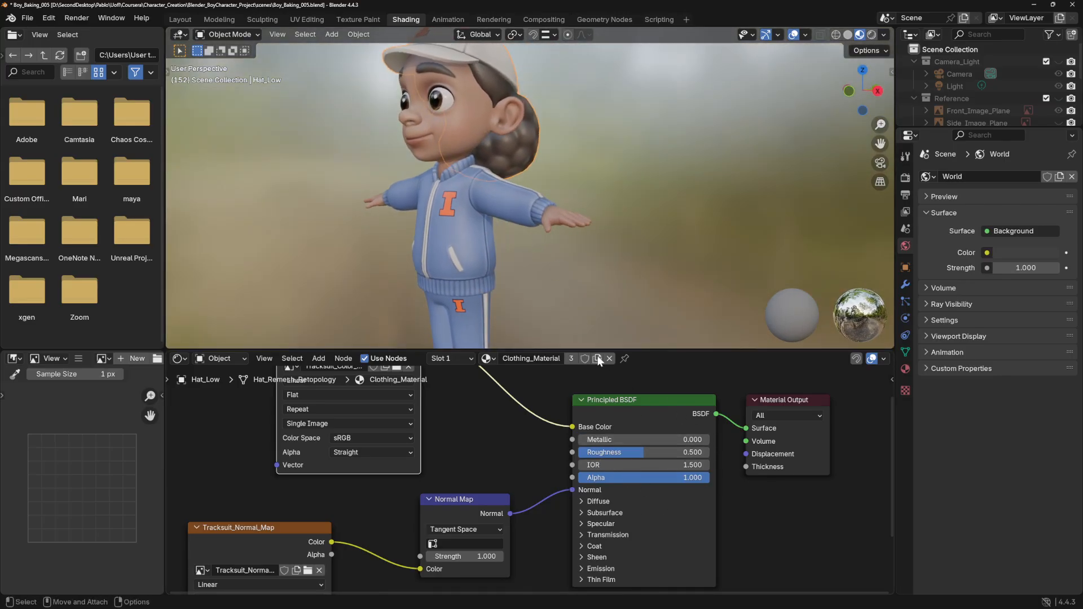
middle_click_drag(432, 218, 495, 193)
middle_click_drag(476, 274, 544, 208)
middle_click_drag(569, 237, 562, 222)
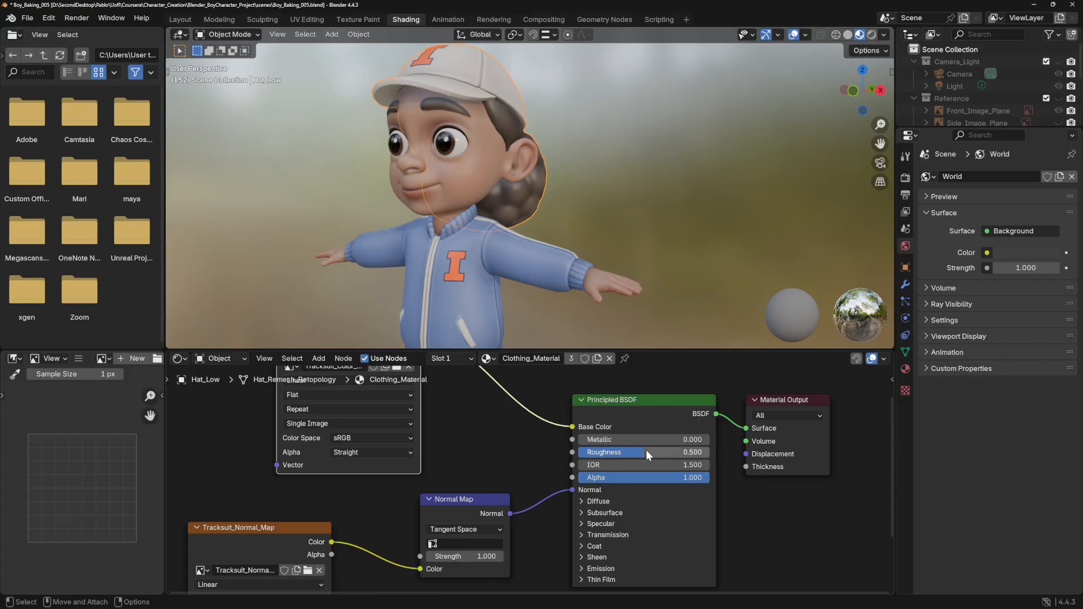
middle_click_drag(493, 287, 523, 246, "alt")
right_click_drag(524, 247, 488, 246, "alt")
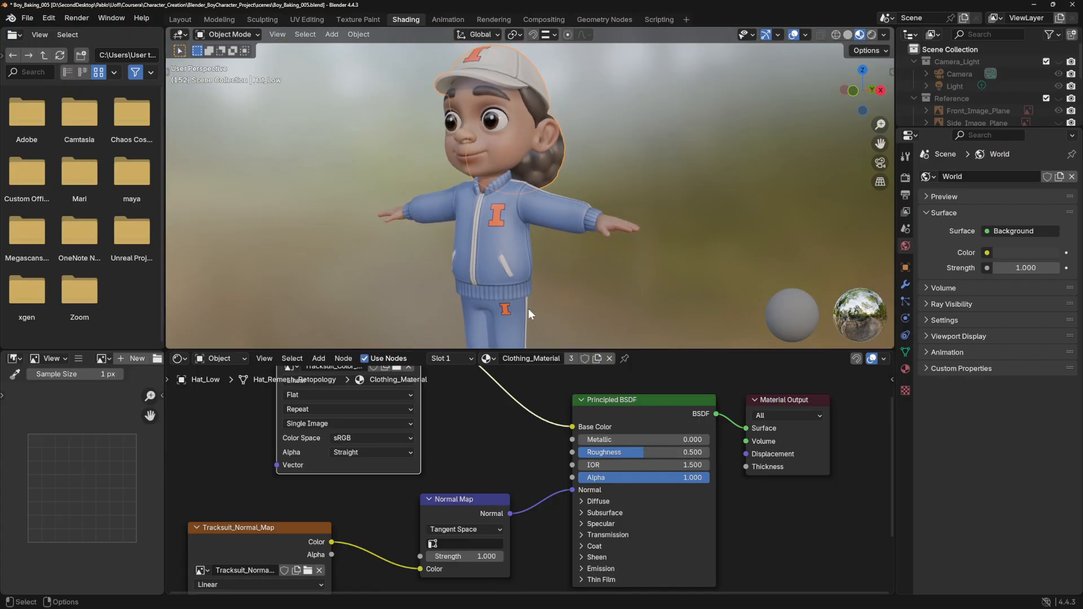
mouse_move(617, 252)
middle_mouse_down()
mouse_move(621, 235)
mouse_move(617, 273)
middle_mouse_up()
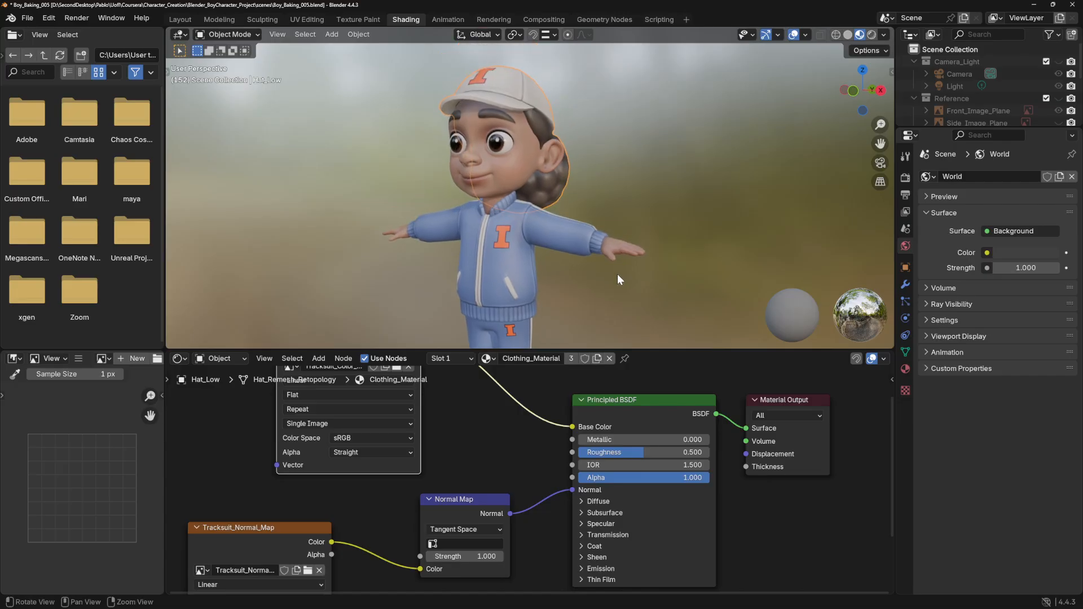
left_click(680, 453)
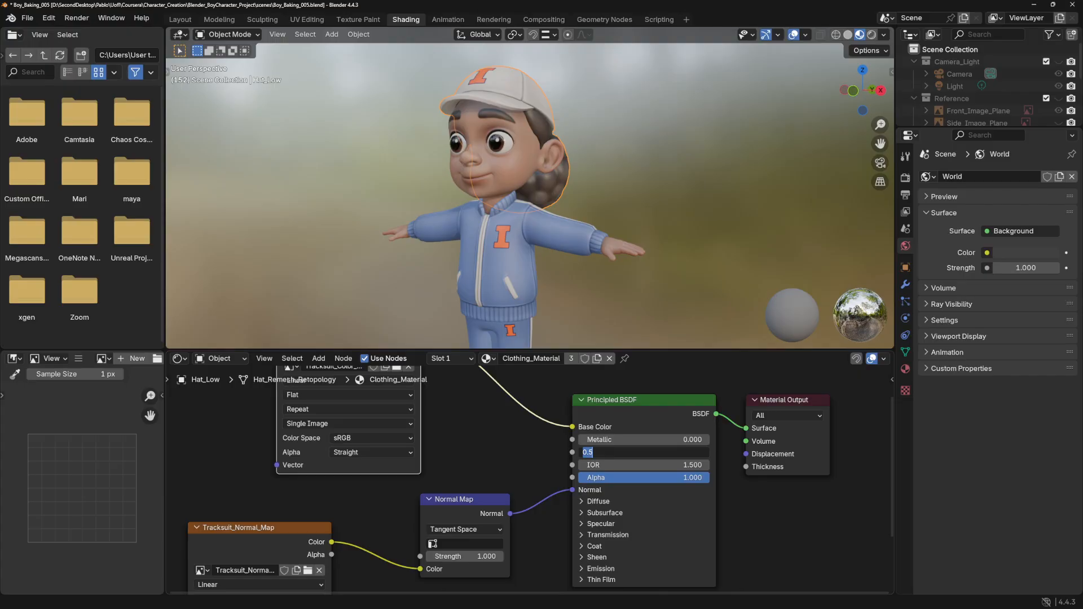
type(".65")
key("Return")
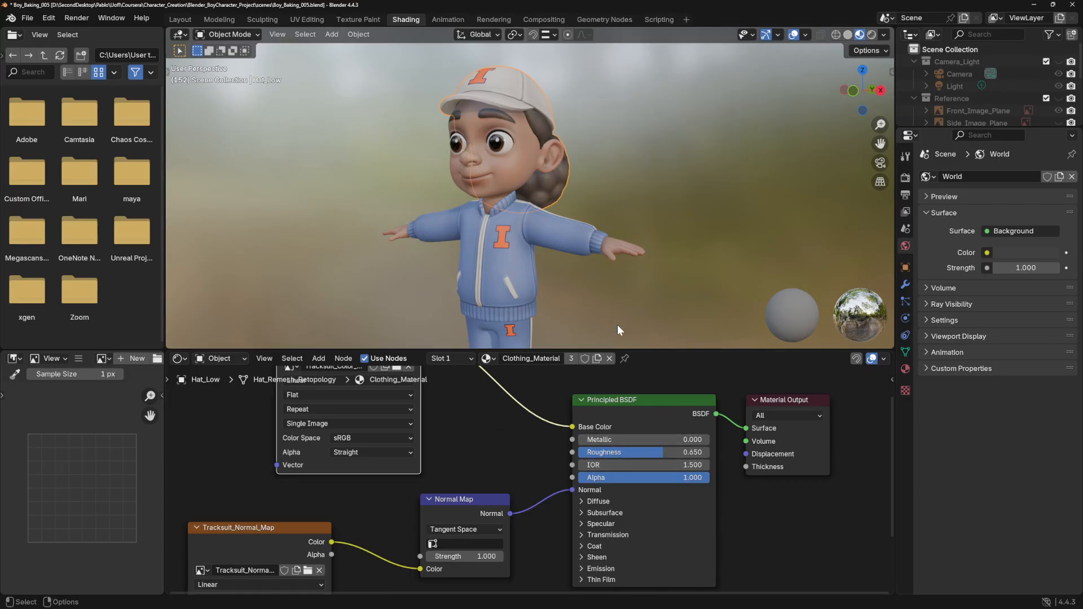
- Examine the clothing and face up close, deselect the hat, and review the whole character from the front
scroll(595, 243, "up", 5)
right_click_drag(571, 204, 576, 207, "alt")
left_click_drag(576, 206, 586, 215, "alt")
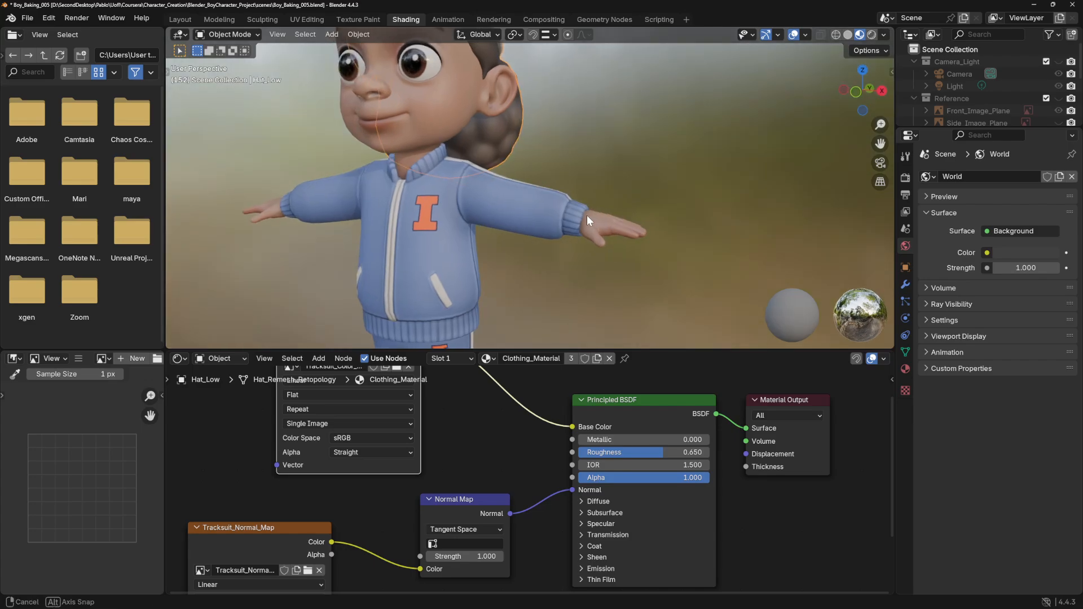
right_click_drag(587, 215, 623, 264, "alt")
middle_click_drag(623, 265, 581, 282, "alt")
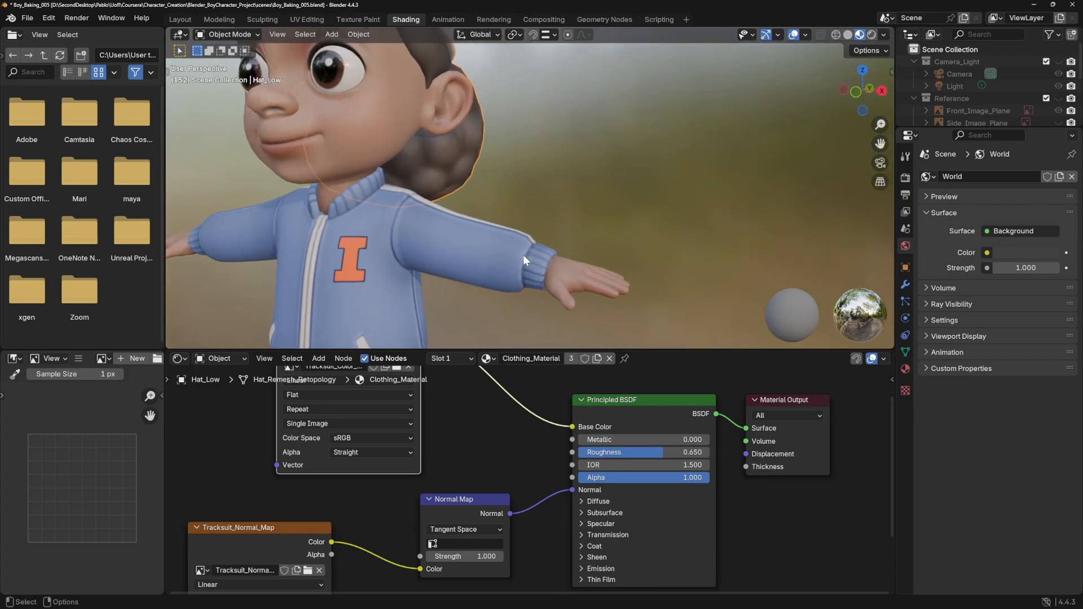
scroll(572, 194, "down", 5)
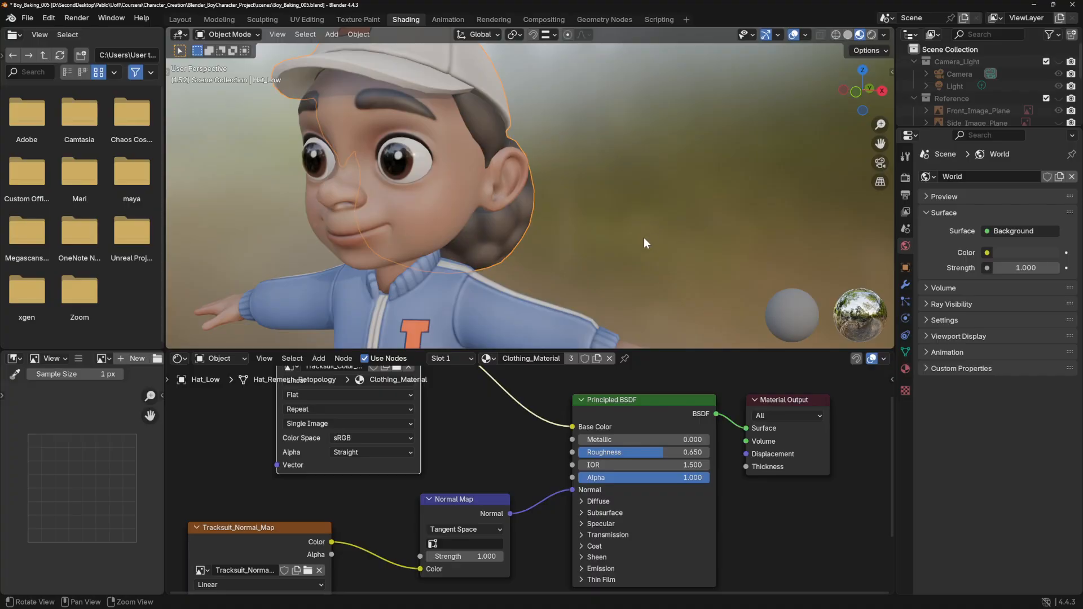
left_click(661, 190)
right_click_drag(661, 189, 583, 209, "alt")
left_click_drag(582, 208, 604, 215, "alt")
middle_click_drag(605, 216, 599, 174, "alt")
right_click_drag(599, 173, 578, 179, "alt")
left_click_drag(578, 179, 546, 219, "alt")
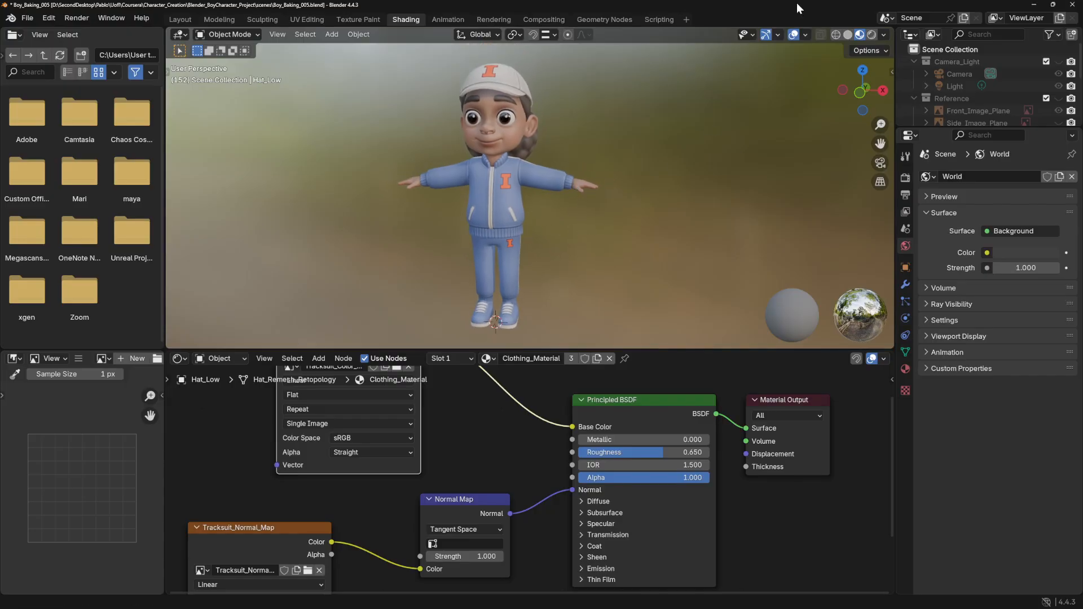